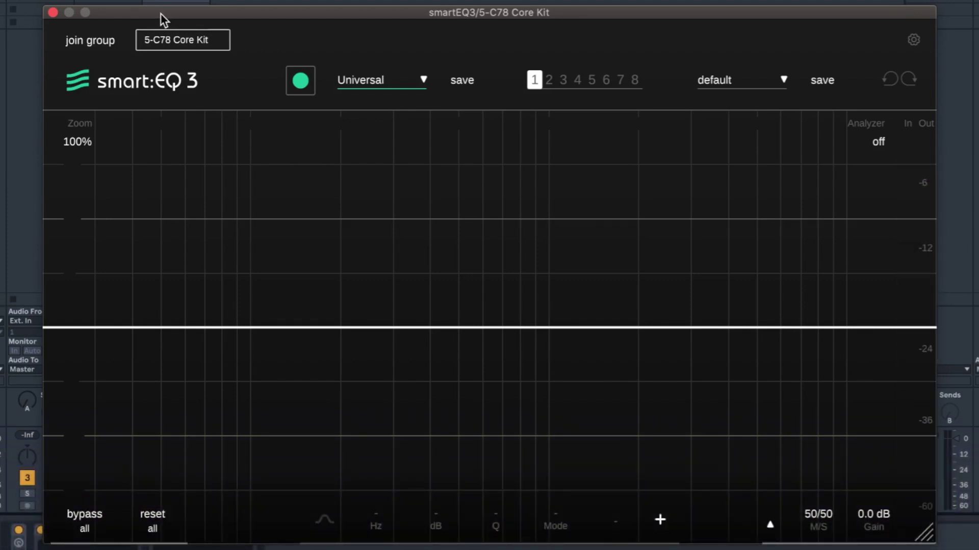
- Close the smartEQ3 window and open smartEQ2 on the C78 Core Kit track
left_click(56, 13)
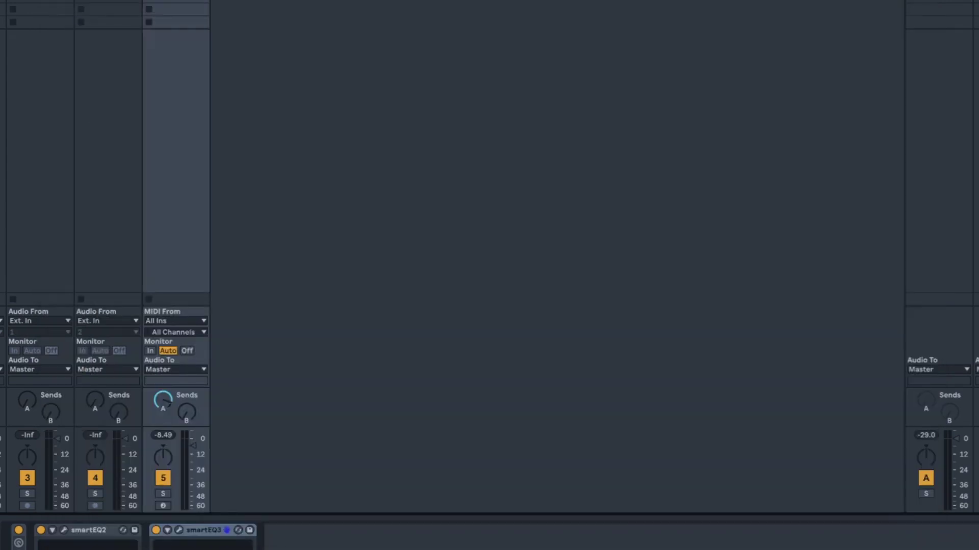
left_click(65, 532)
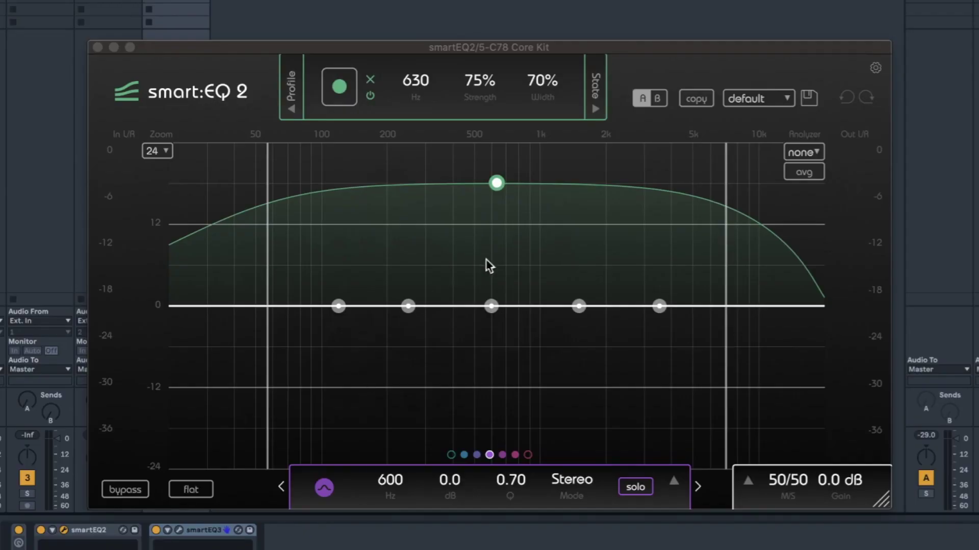
left_click(378, 167)
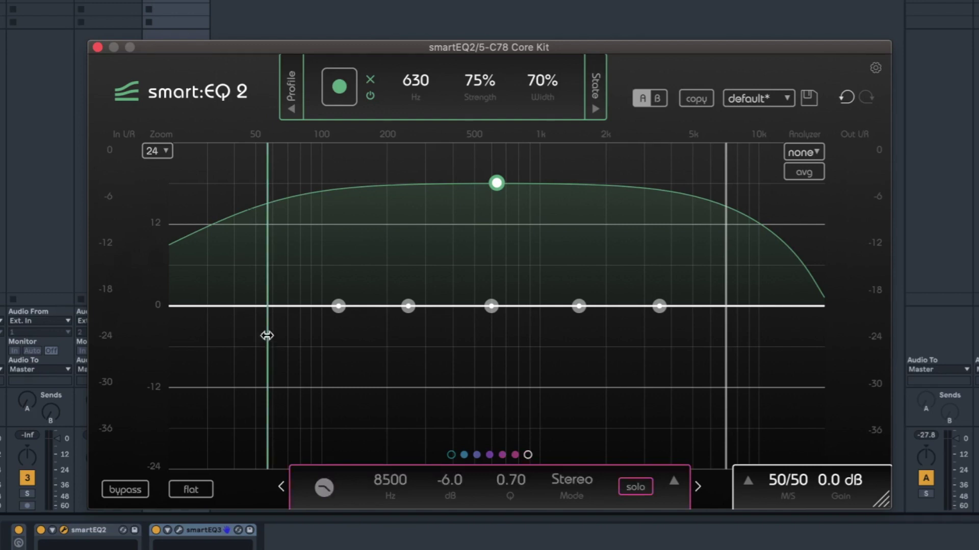
- Check that smartEQ2 uses the Drums profile, start its learning and play the drum track
left_click(289, 104)
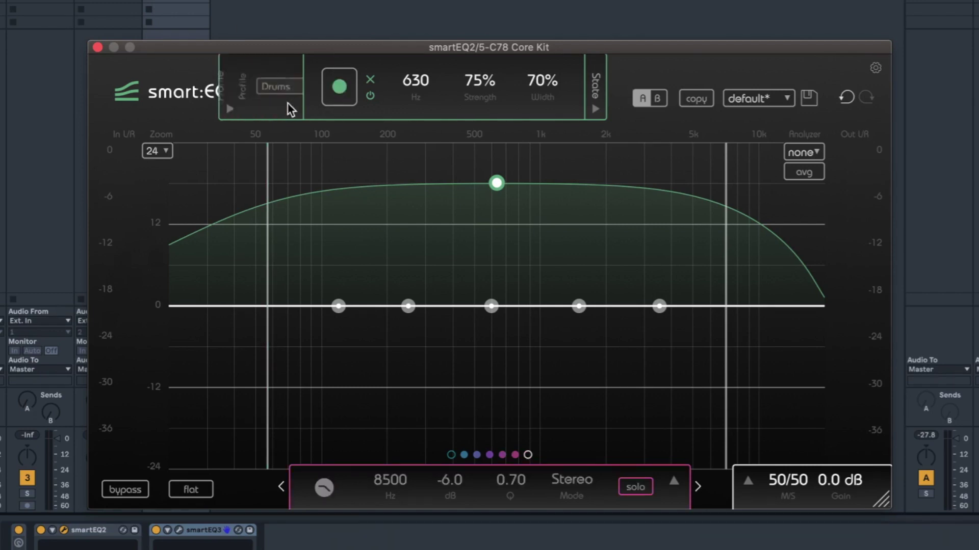
left_click(158, 102)
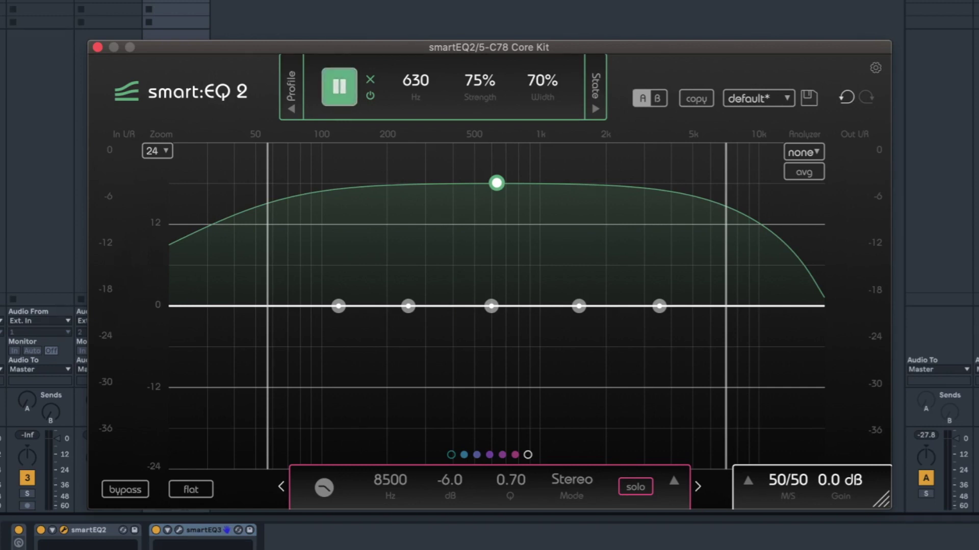
key("space")
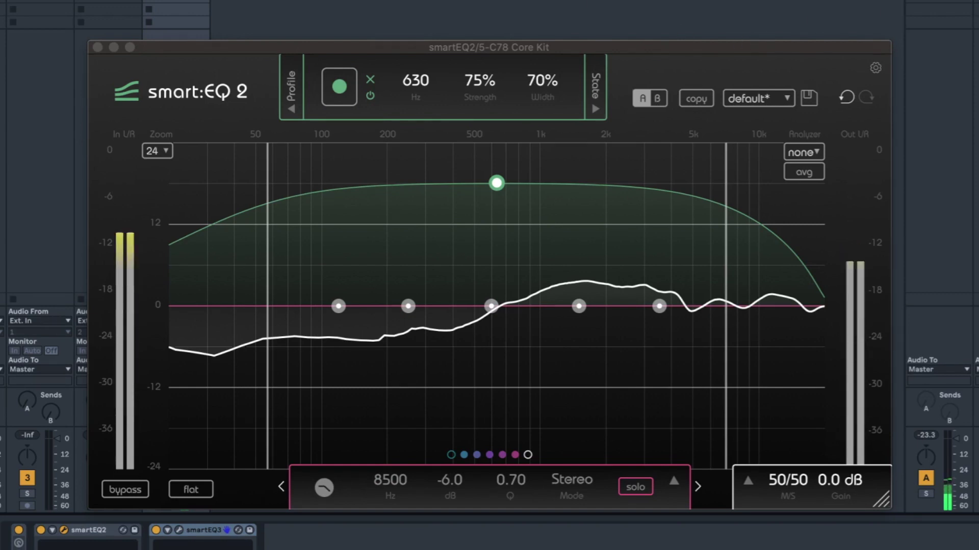
- Shift the smart filter in smartEQ2 to about 5110 Hz with 78% strength and 54% width
left_click_drag(496, 182, 581, 188)
left_click_drag(351, 269, 556, 267)
left_click_drag(814, 240, 728, 249)
left_click_drag(636, 181, 696, 180)
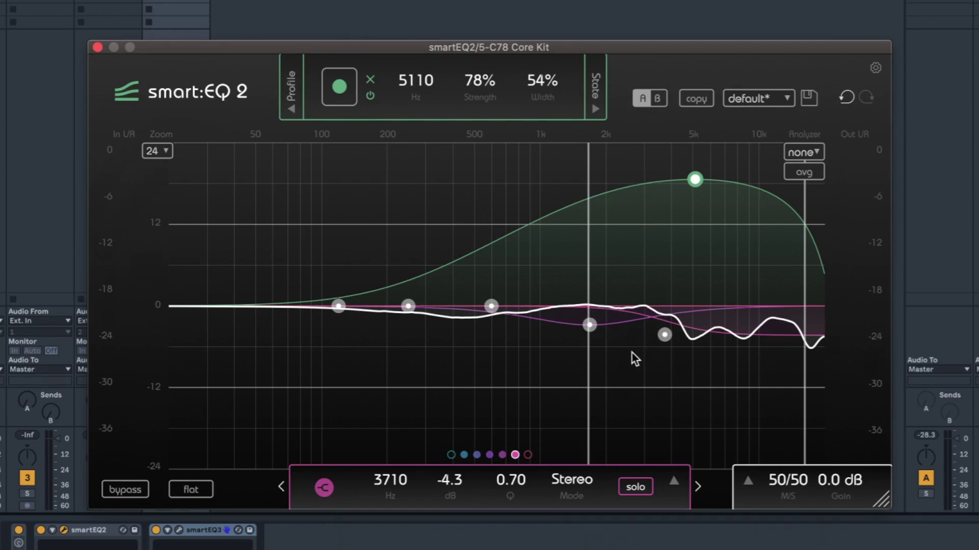
- Enable the high-cut band at 8500 Hz and the low-cut band at 50 Hz
left_click(528, 456)
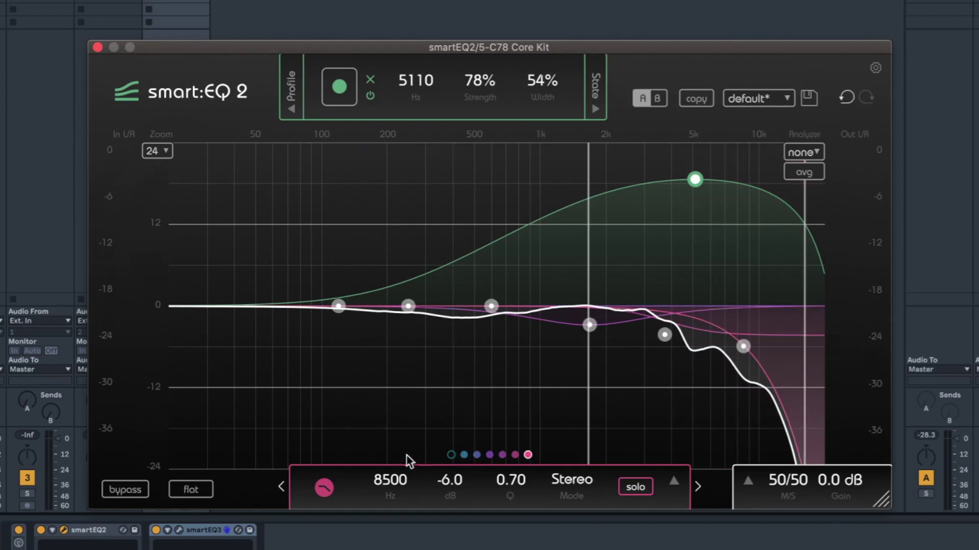
left_click(452, 455)
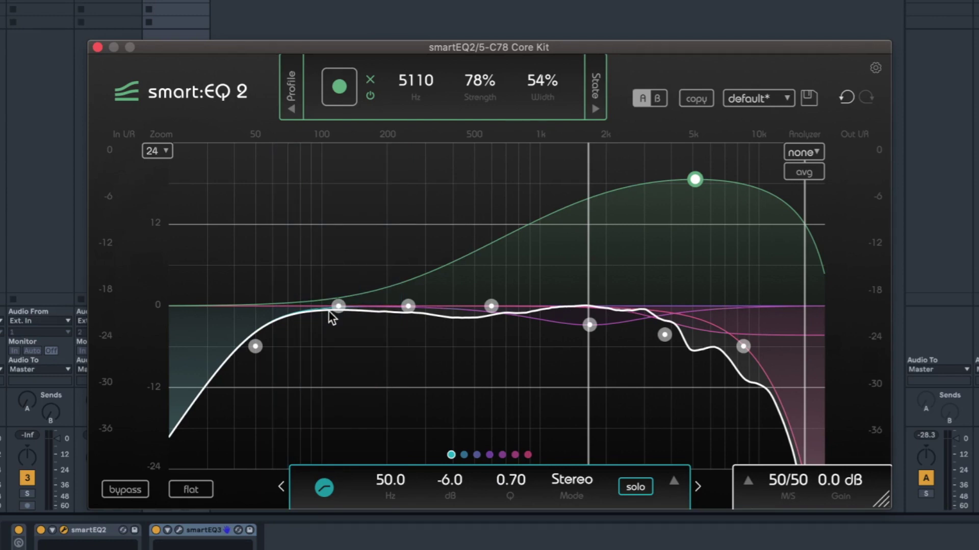
- Close the smartEQ2 window and open smartEQ3 on the same track
left_click(197, 61)
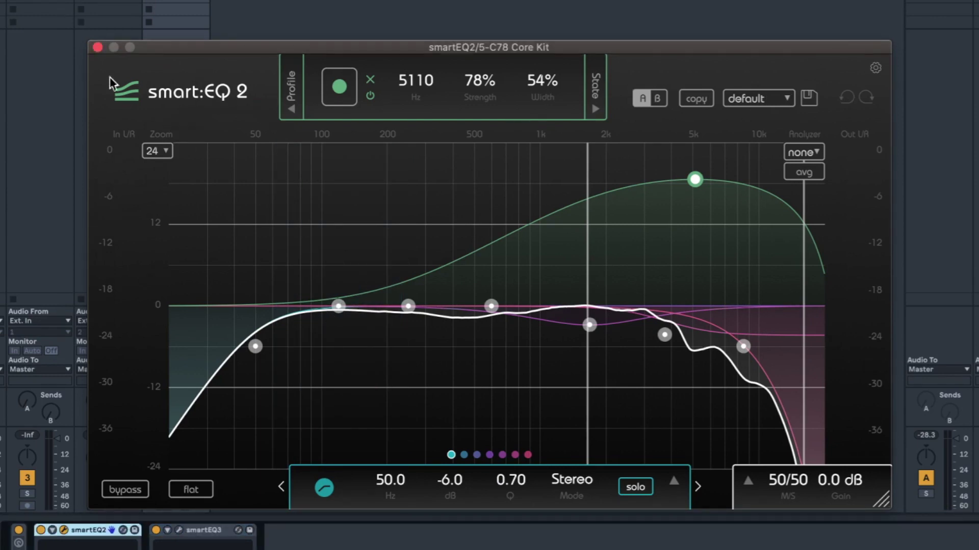
left_click(97, 47)
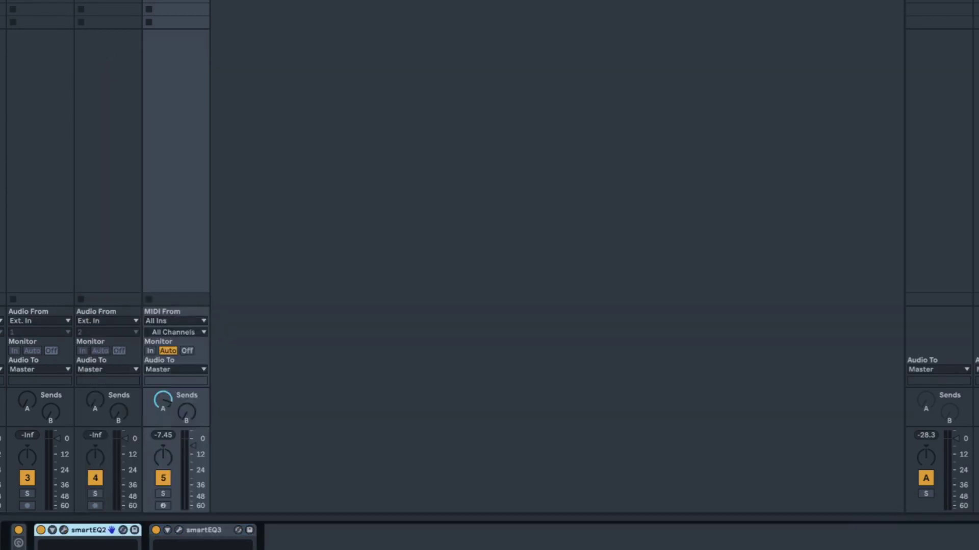
left_click(178, 531)
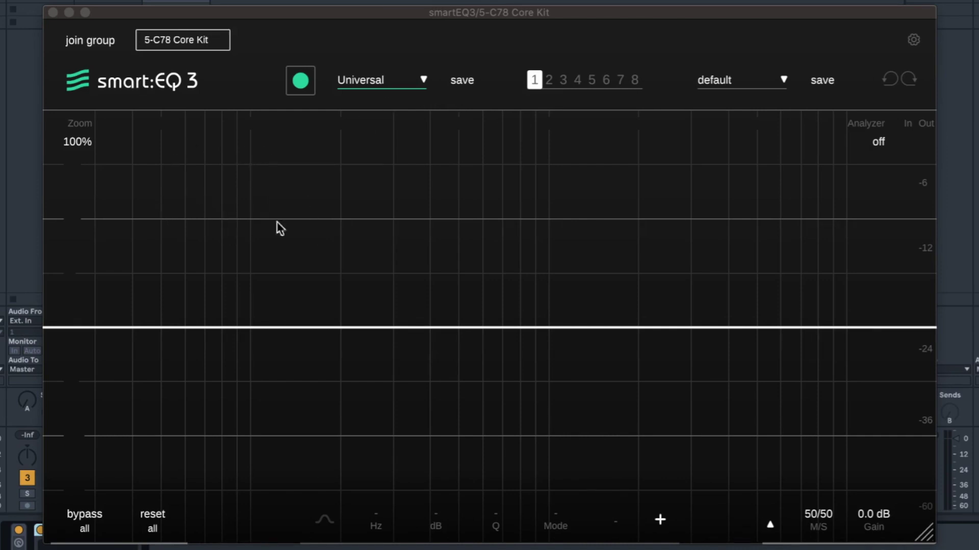
- Select the Drums profile in smartEQ3 and start learning the drum track
left_click(384, 81)
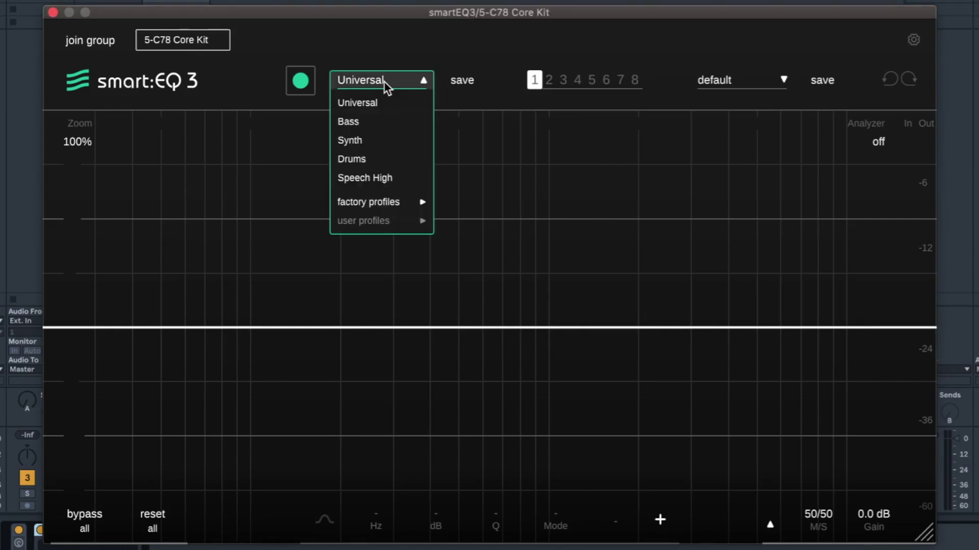
left_click(365, 161)
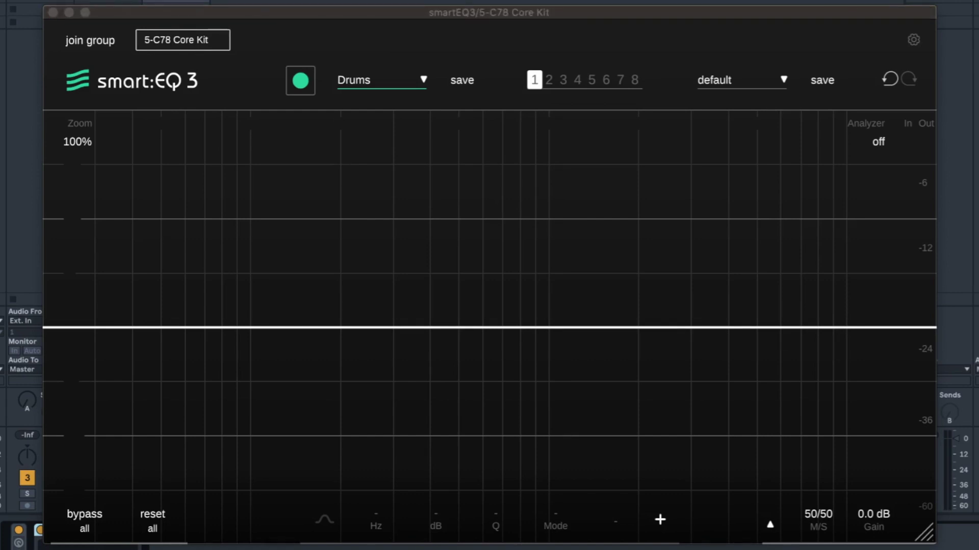
left_click(295, 91)
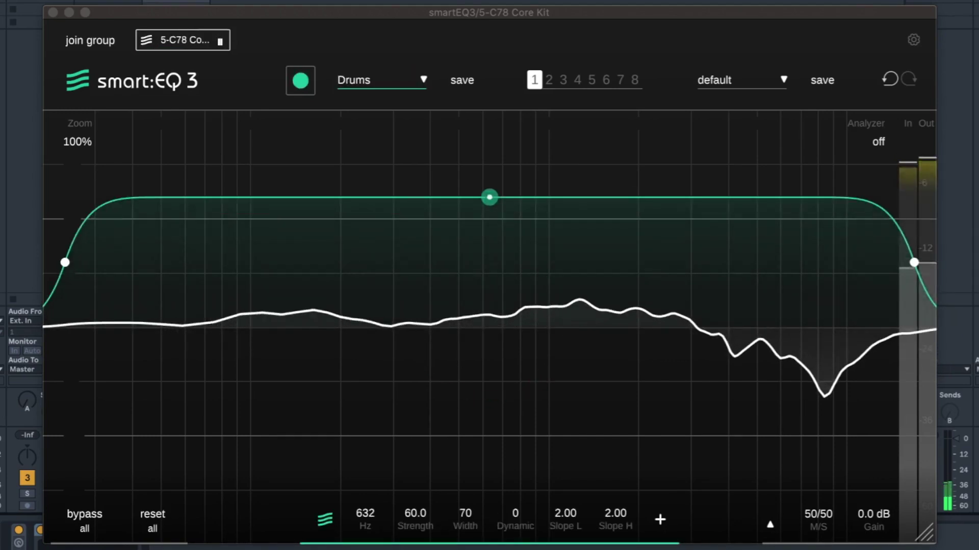
- Raise the smart filter's strength to 100 at about 663 Hz and set its width to 72
left_click_drag(489, 198, 490, 185)
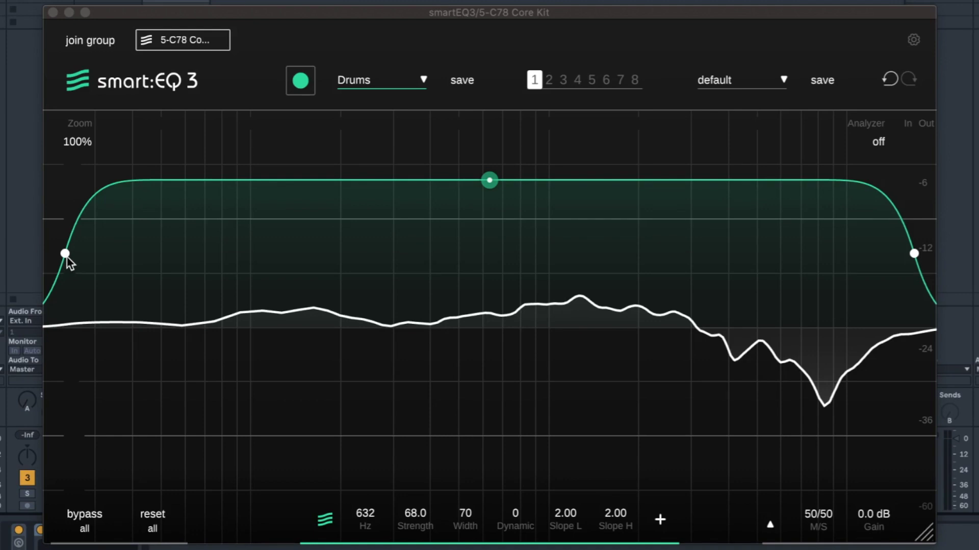
left_click_drag(491, 181, 496, 100)
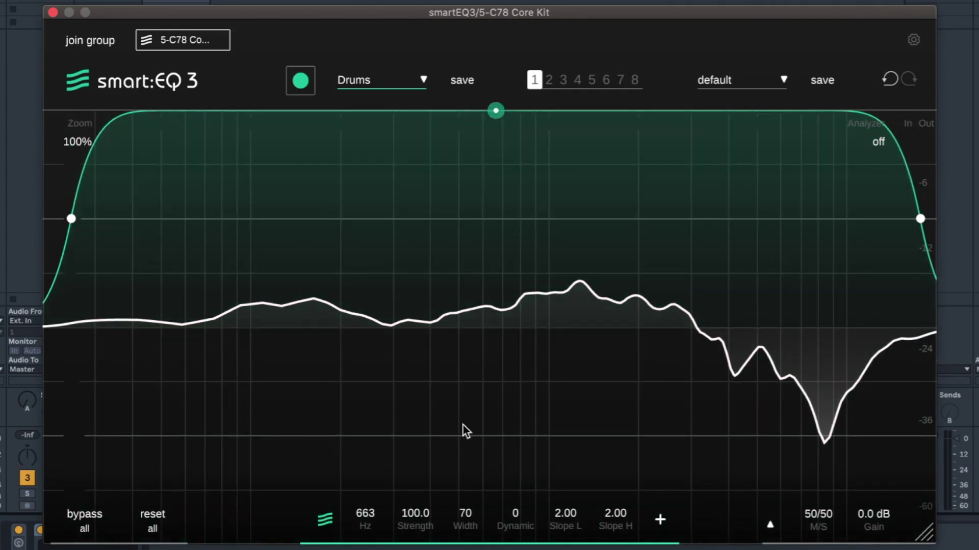
scroll(497, 110, "down", 1)
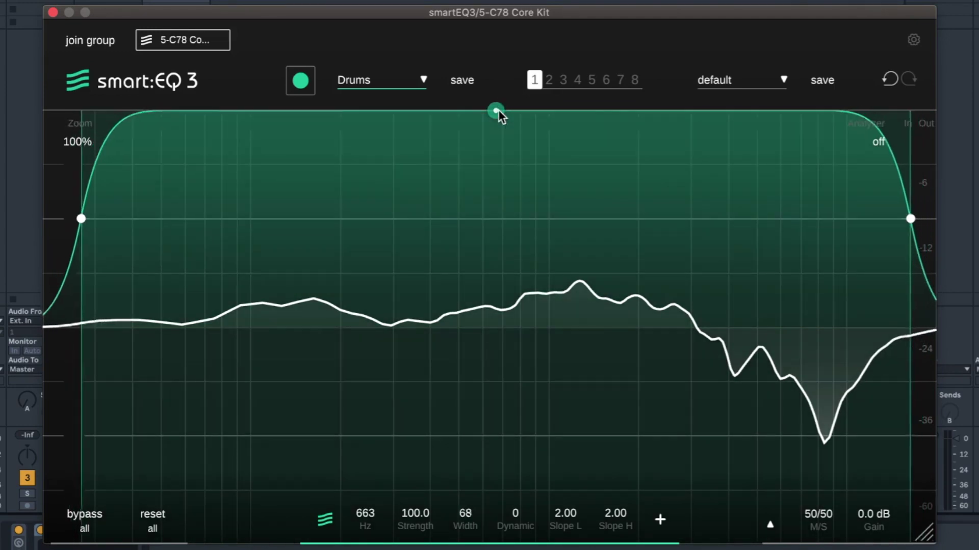
scroll(498, 111, "up", 5)
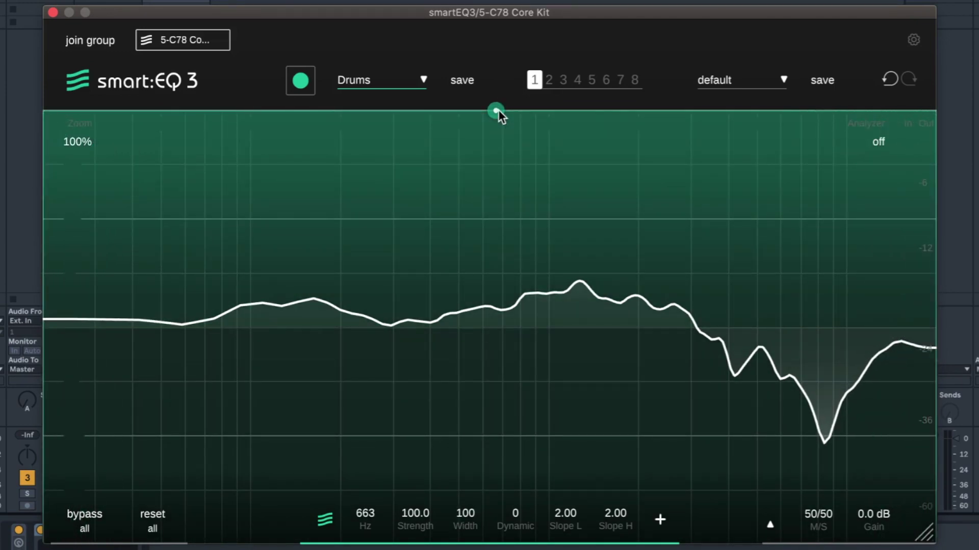
scroll(497, 110, "down", 10)
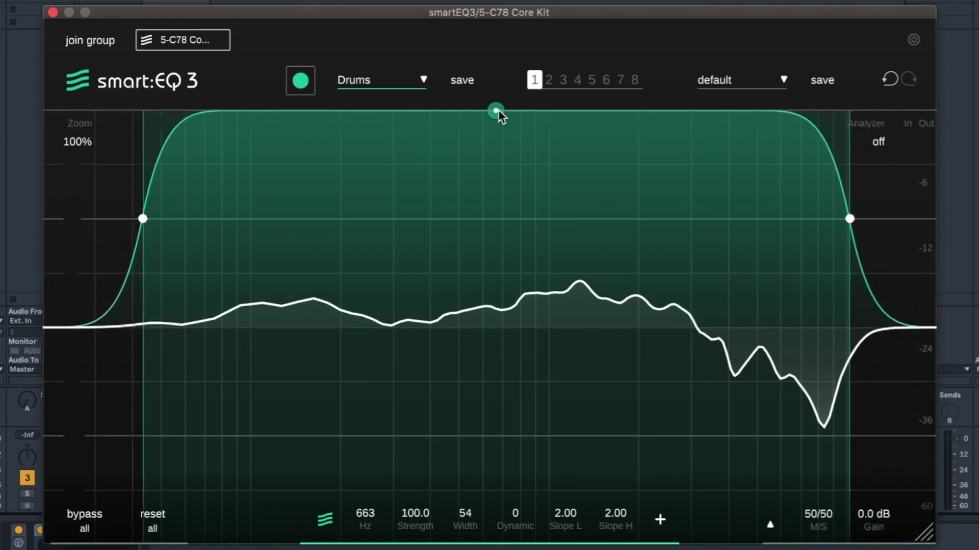
scroll(498, 110, "up", 7)
scroll(498, 111, "down", 1)
- Set the smart filter's Dynamic value to 100 and play the drum track
left_click_drag(516, 519, 513, 292)
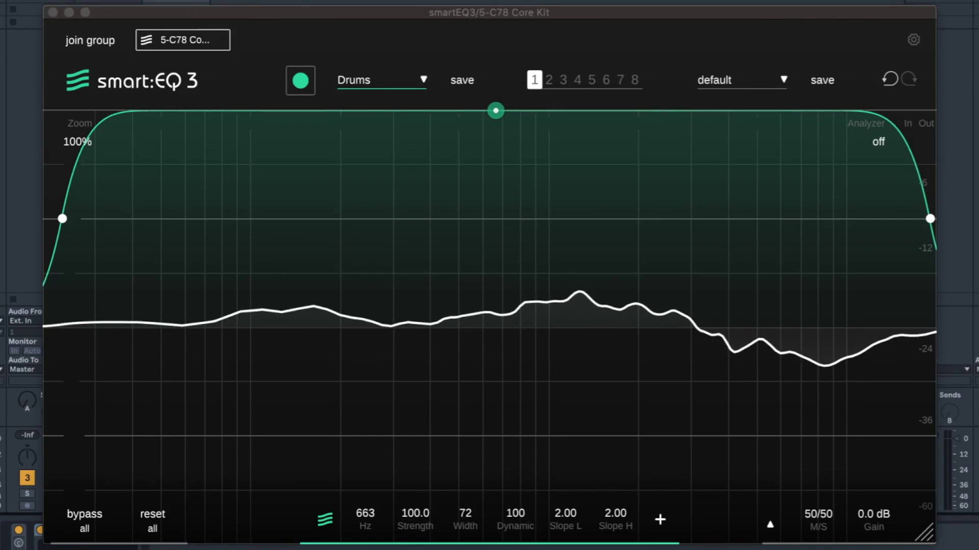
key("space")
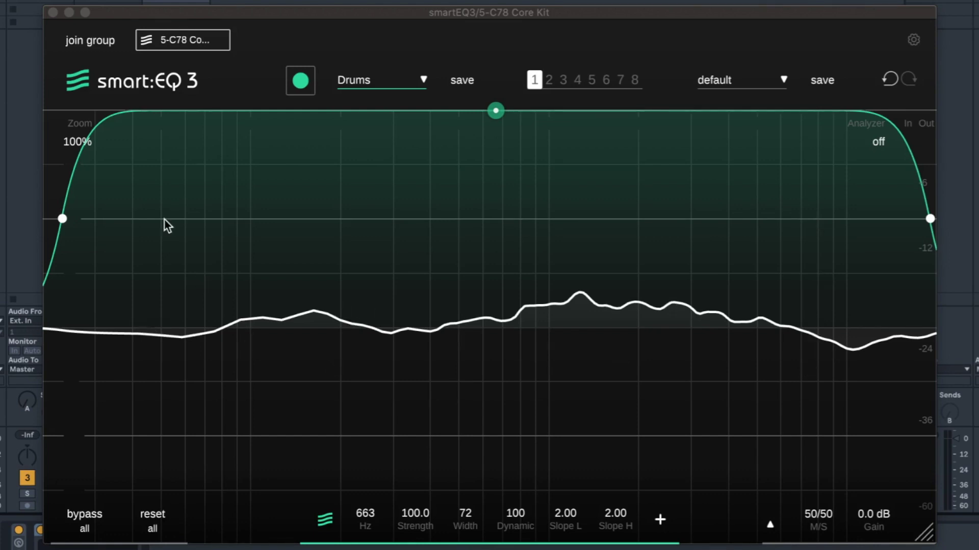
- Add ten bell filters of mixed boosts and cuts below 1 kHz, including about 163 Hz at 9.1 dB and 468 Hz at -8.1 dB
double_click(162, 253)
left_click_drag(169, 284, 198, 405)
double_click(314, 246)
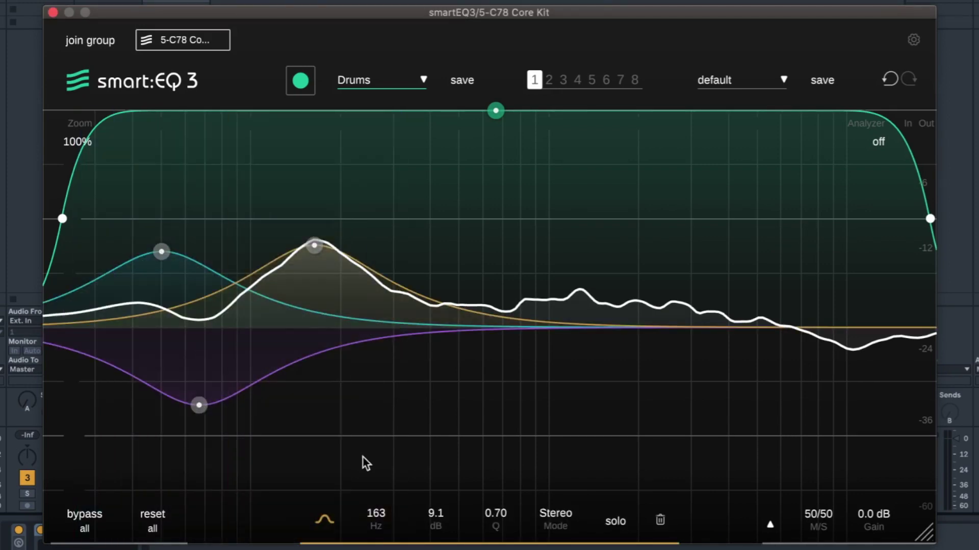
double_click(361, 456)
double_click(225, 272)
double_click(269, 344)
double_click(524, 232)
double_click(537, 407)
double_click(451, 293)
double_click(451, 402)
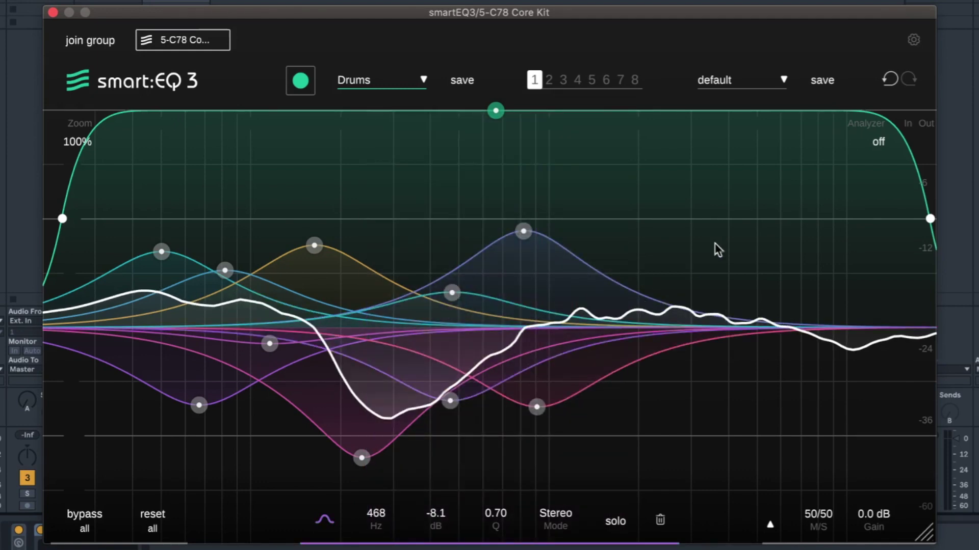
- Add nine bell filters of mixed boosts and cuts above 1 kHz, including about 10.4 kHz at 9.8 dB and 2.0 kHz at 6.5 dB
double_click(714, 246)
double_click(703, 386)
double_click(619, 323)
double_click(628, 408)
double_click(888, 337)
double_click(852, 240)
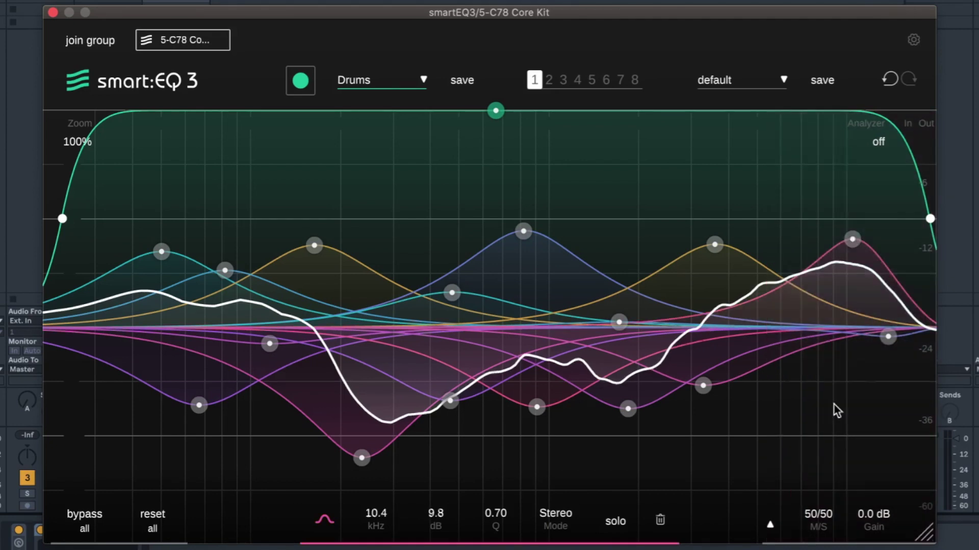
double_click(834, 405)
double_click(788, 335)
double_click(640, 269)
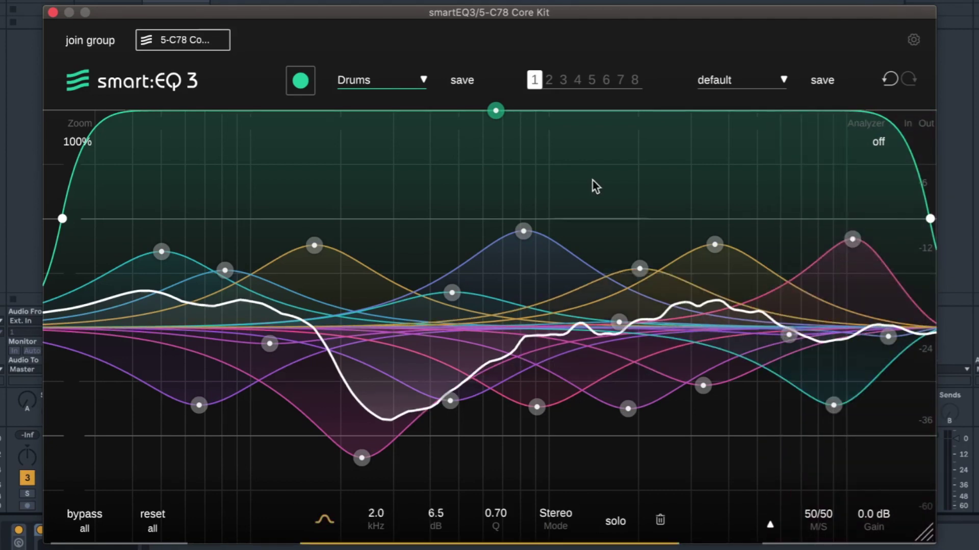
- Add five more bell filters between the existing ones, including about 158 Hz at -12.1 dB and 34.9 Hz at -5.4 dB
double_click(593, 181)
double_click(397, 245)
double_click(310, 437)
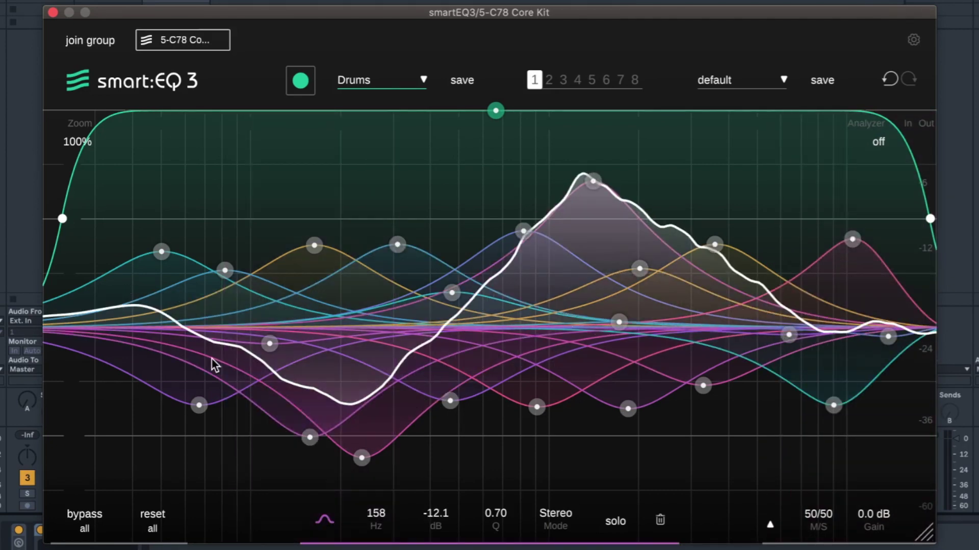
double_click(211, 358)
double_click(115, 377)
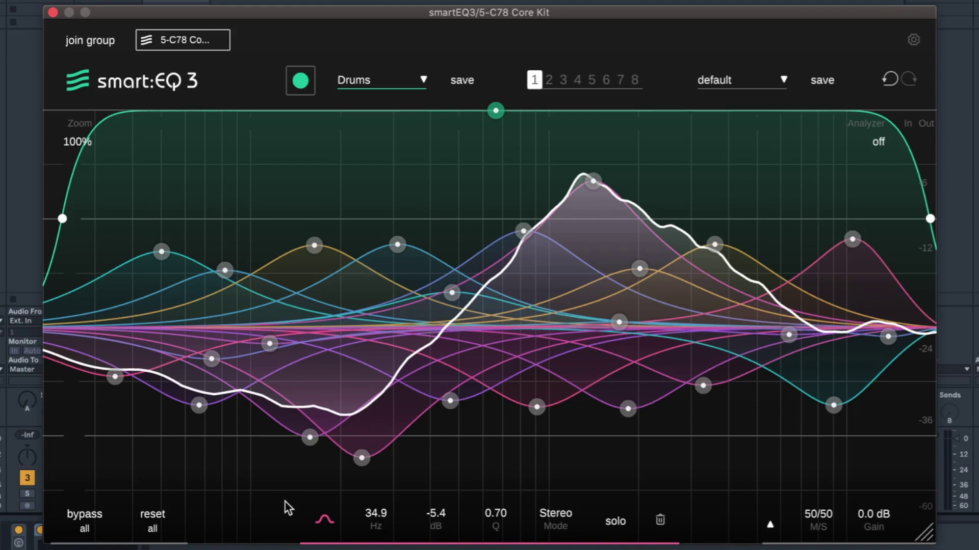
- Change the 81.8 Hz filter to a tilt shape and the boosting filter above the 163 Hz bell to a high shelf
right_click(269, 344)
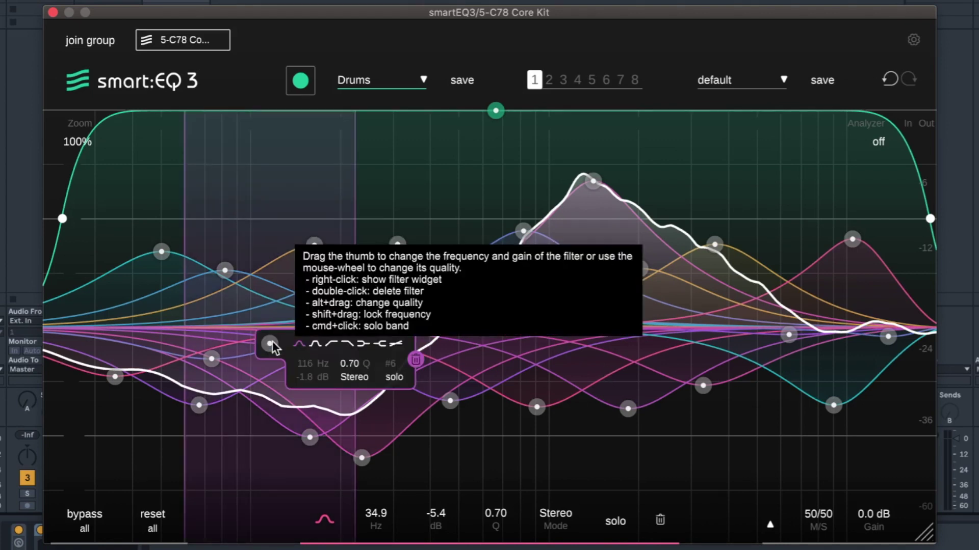
right_click(225, 270)
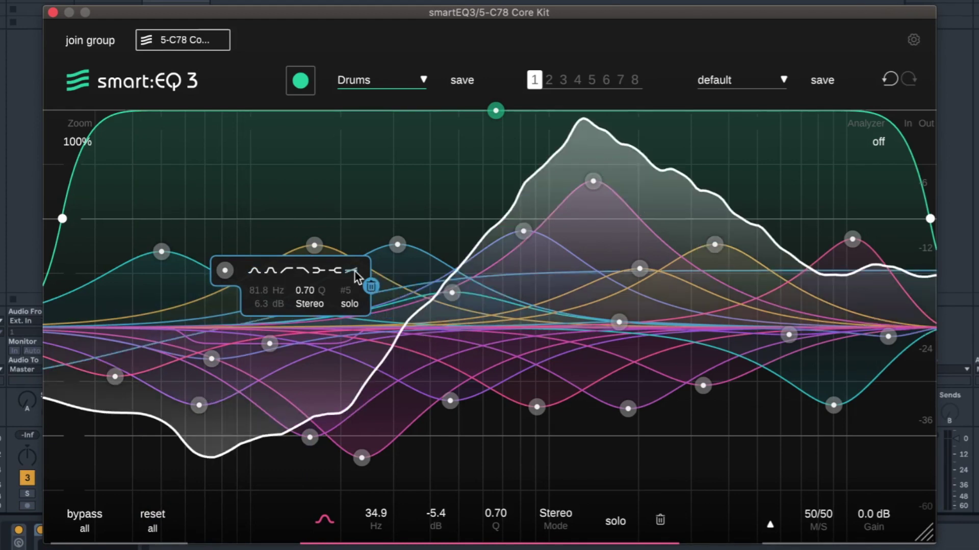
right_click(399, 247)
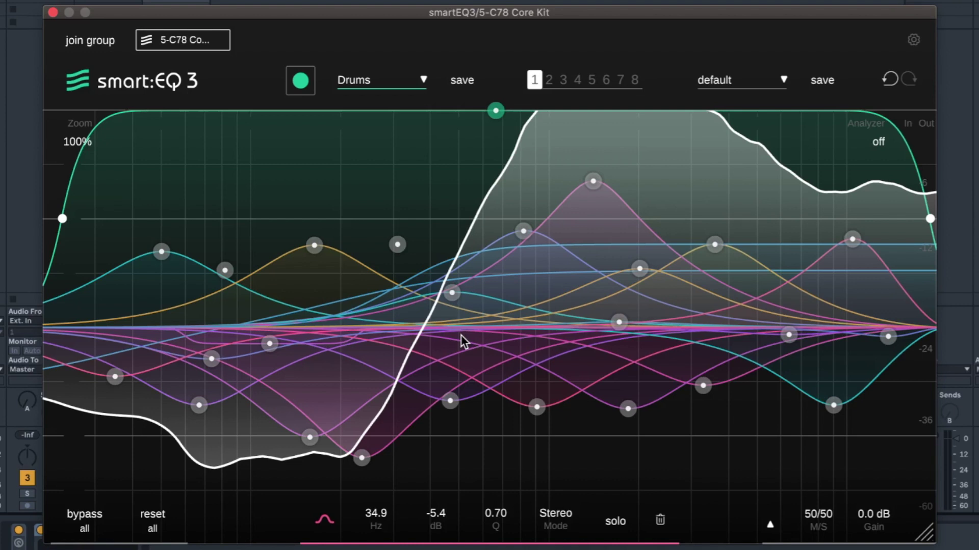
- Move the high shelf to about 362 Hz at -6.9 dB and the 10.4 kHz bell to about 11.1 kHz at 2.0 dB
left_click_drag(397, 245, 416, 389)
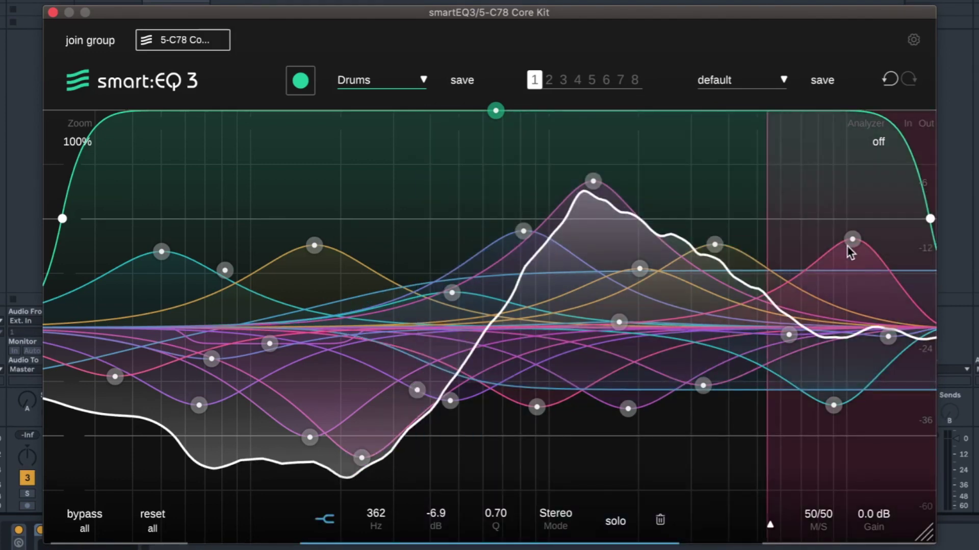
left_click_drag(847, 246, 856, 317)
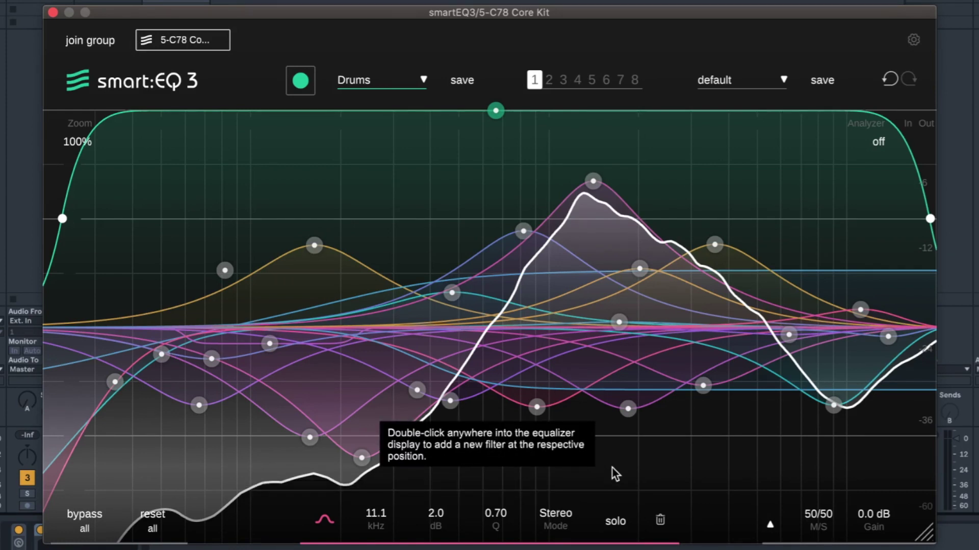
- Set the channel mode of the 163 Hz bell filter to Side
left_click(317, 245)
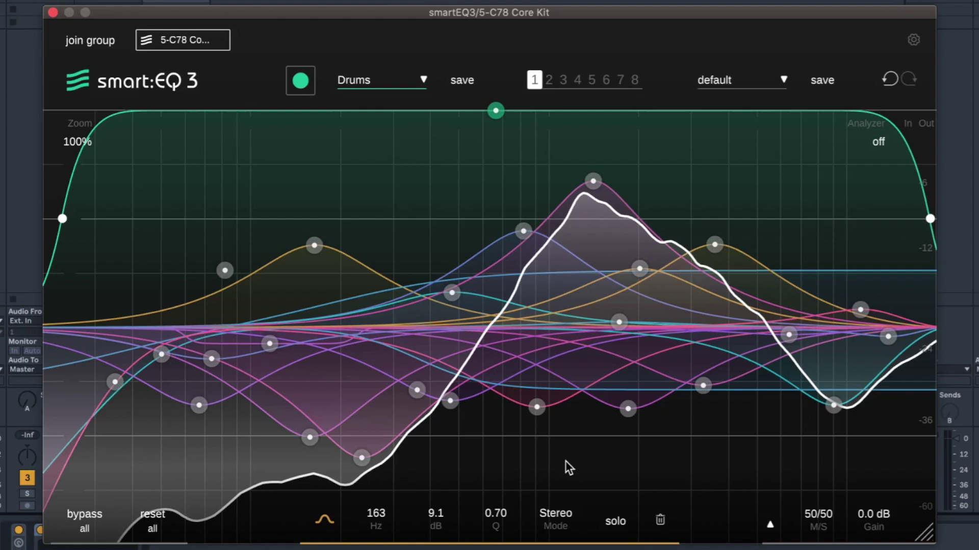
left_click(556, 517)
left_click(557, 521)
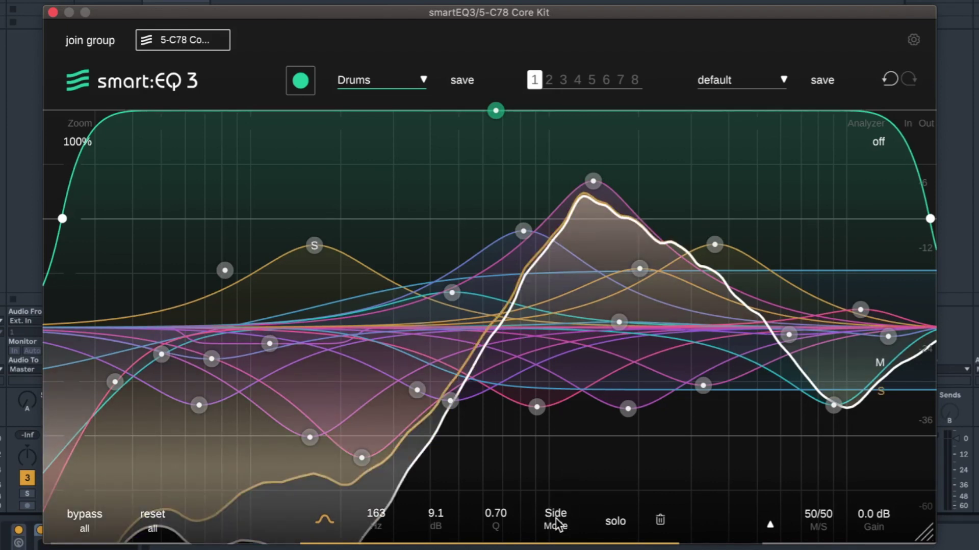
- Return the 163 Hz bell filter to Stereo mode and clear all manual filters from the display
left_click(557, 523)
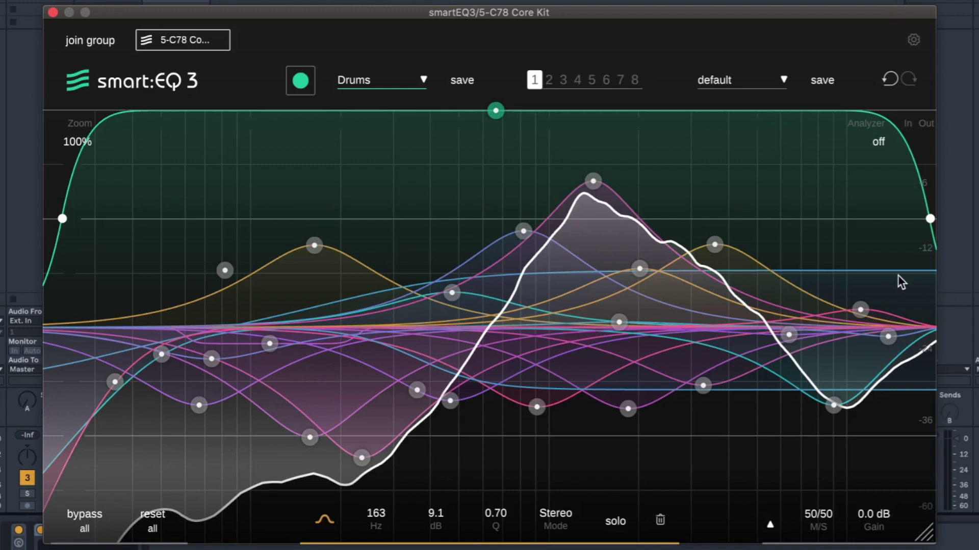
key("super+z")
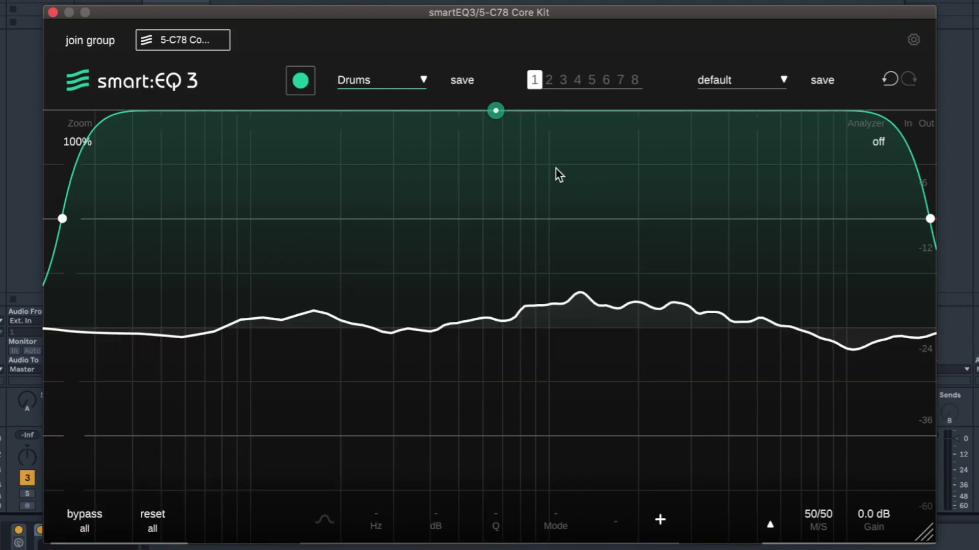
- Lower the smart filter to strength 77.5 and add a second one at about 3.5 kHz with strength 89.0 and dynamic 15
left_click(555, 175)
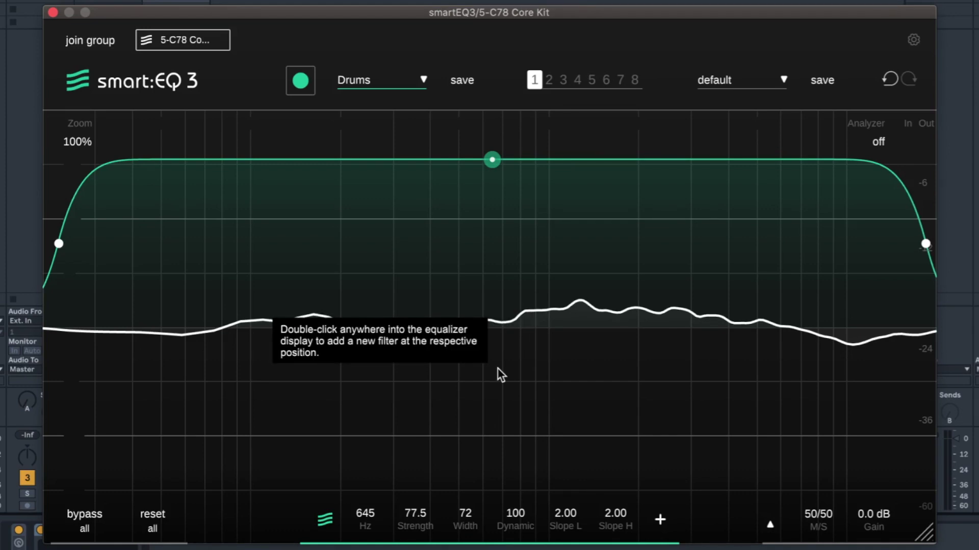
left_click(659, 519)
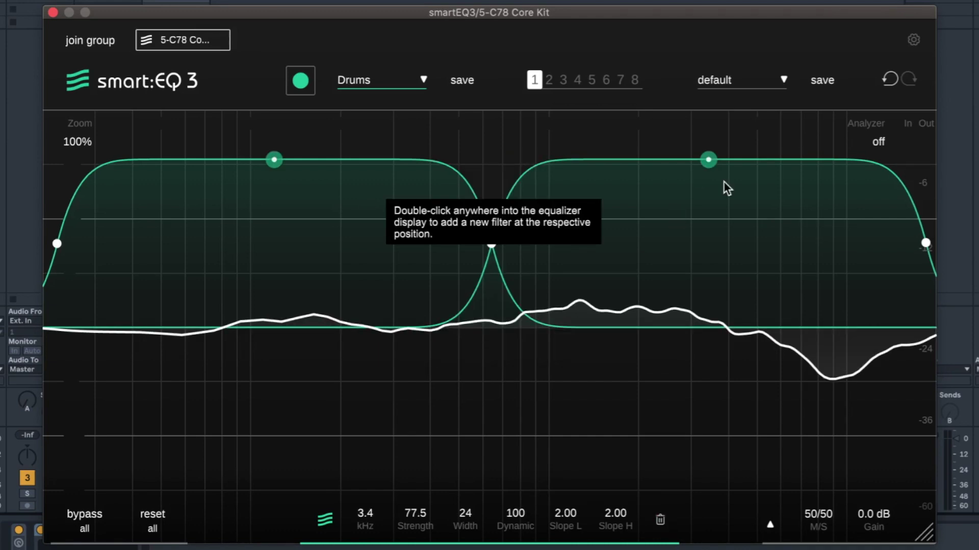
left_click_drag(709, 160, 708, 135)
left_click_drag(515, 513, 515, 540)
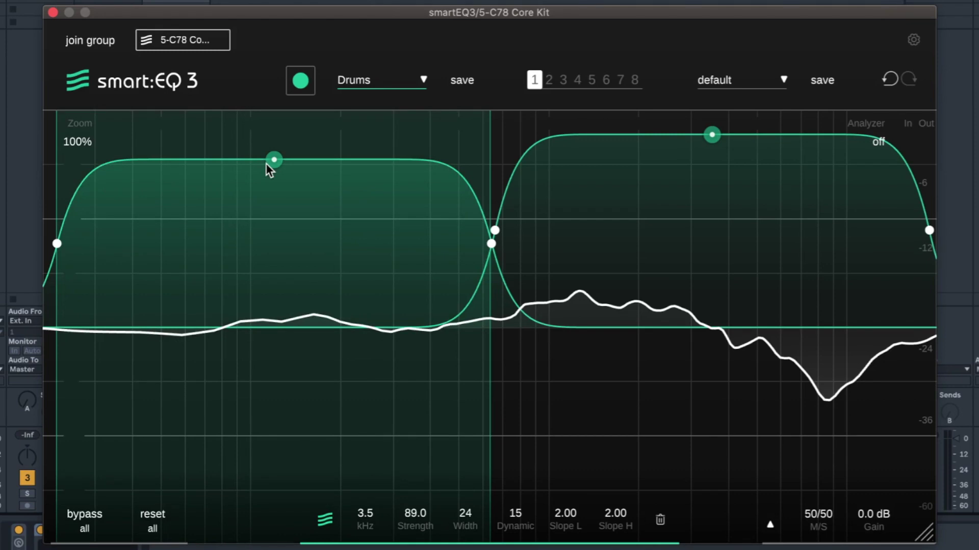
- Extend the low-frequency smart filter's upper edge over the high-frequency one to a width of about 71 and play the track
left_click(266, 164)
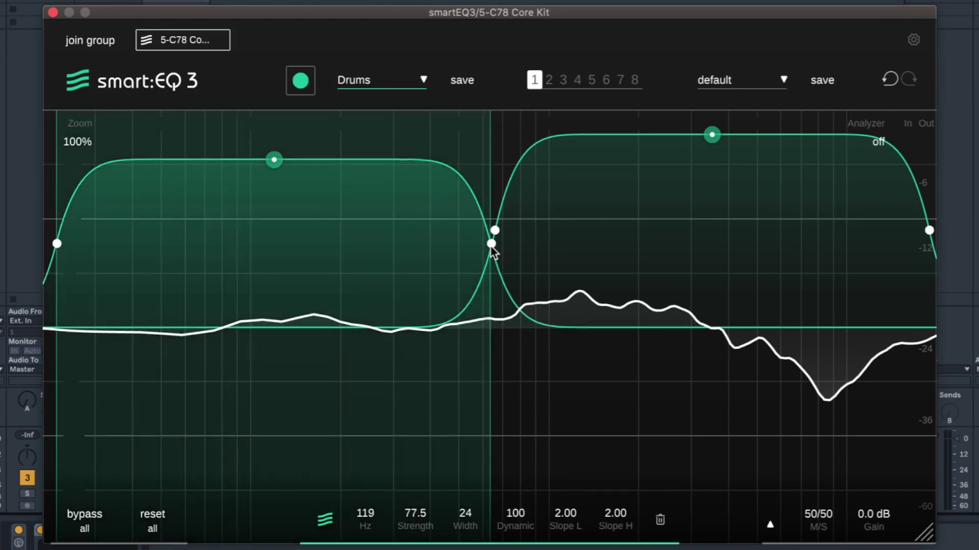
left_click_drag(497, 252, 913, 252)
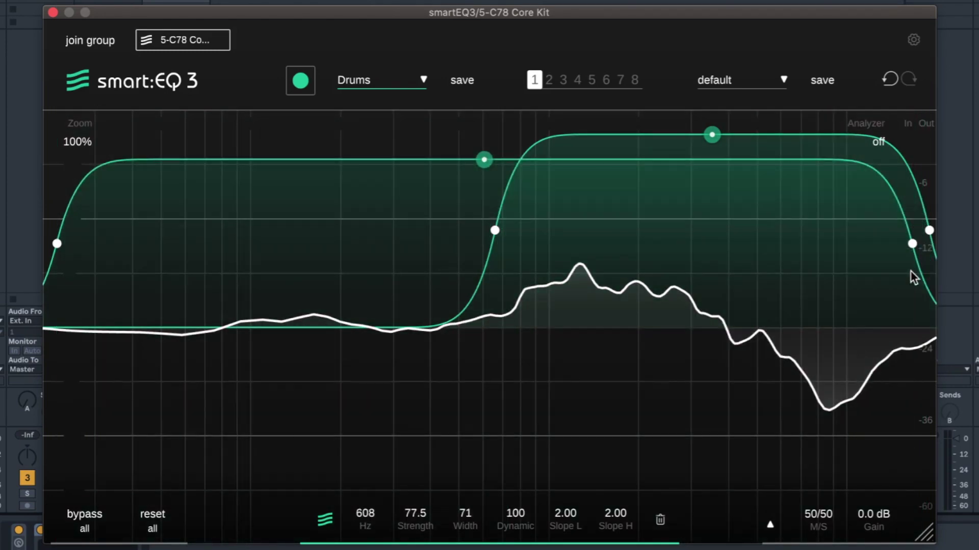
key("space")
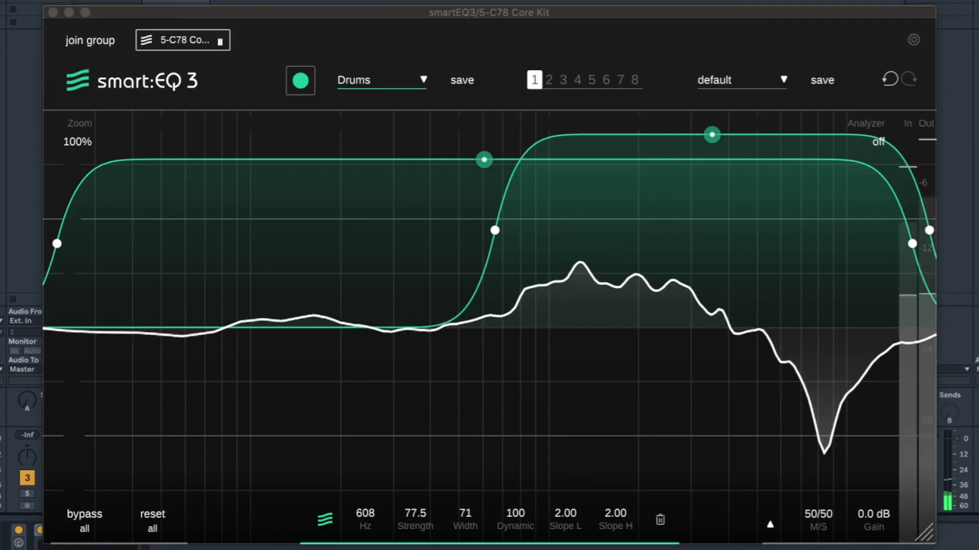
- Reduce the high-frequency smart filter to about 38.5 strength and the wide smart filter to about 75.0
left_click_drag(711, 135, 715, 248)
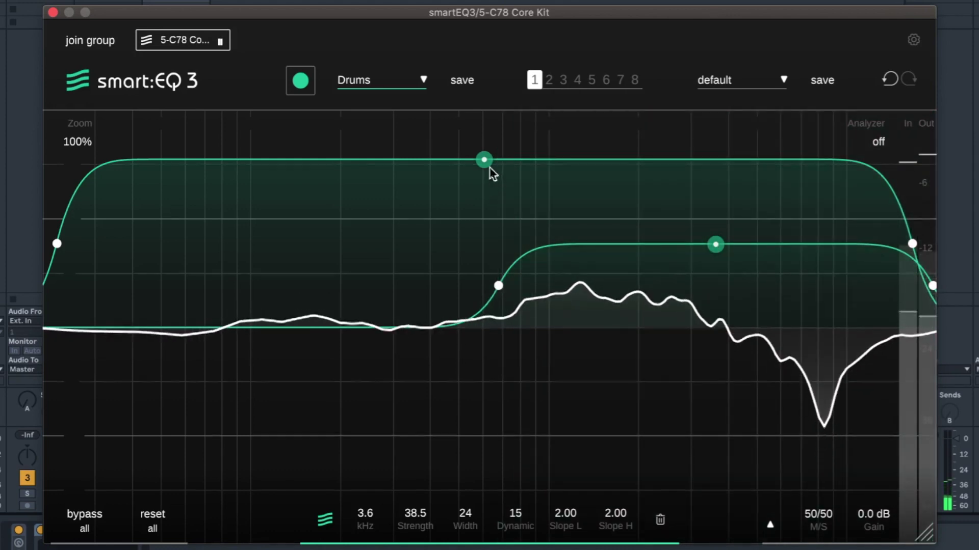
left_click_drag(490, 169, 484, 168)
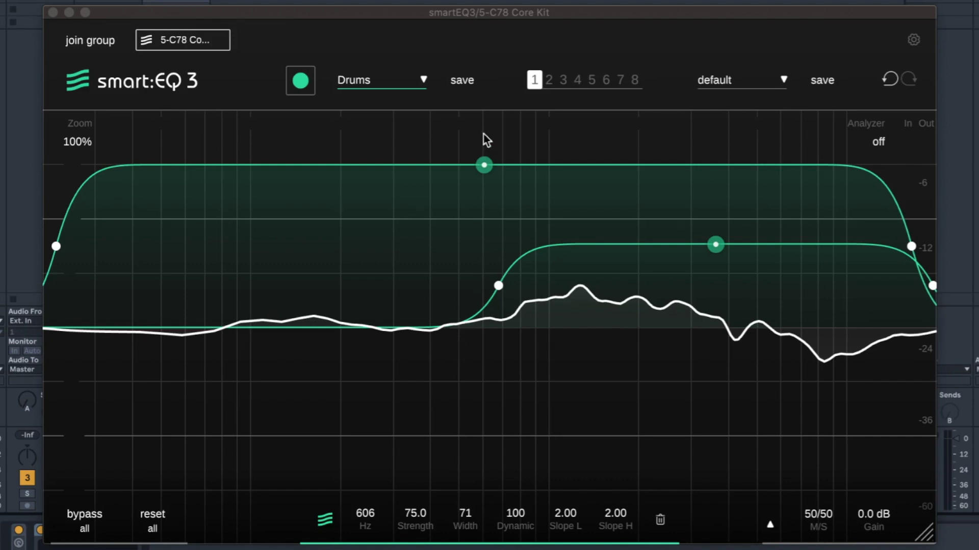
- Narrow the wide smart filter to width 24 around 120 Hz and set the dynamic of both smart filters to 0
left_click_drag(910, 249, 494, 246)
left_click(516, 514)
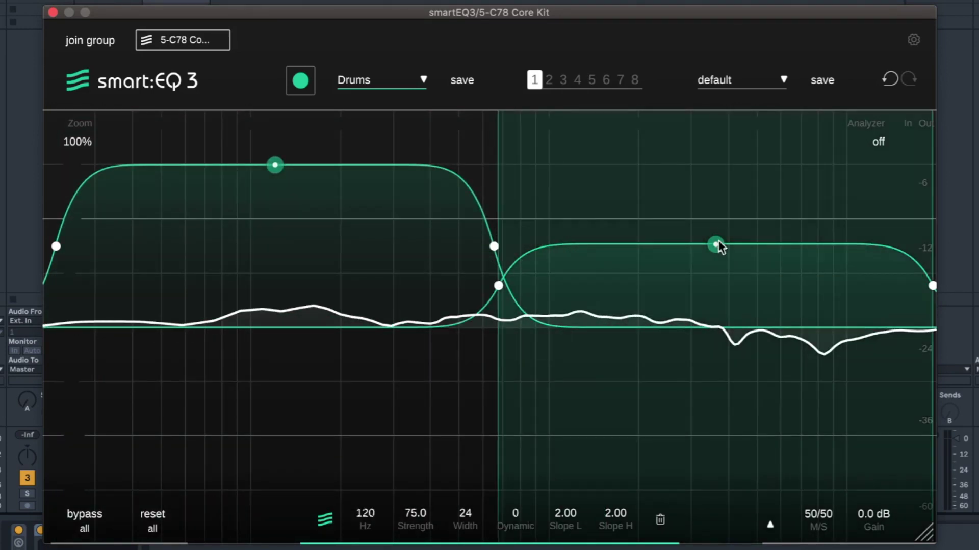
left_click(716, 245)
left_click(521, 518)
- Narrow the high-frequency smart filter to width 0 and move it to about 6.0 kHz at strength 78.0
left_click_drag(716, 245, 719, 208)
left_click_drag(504, 273, 711, 286)
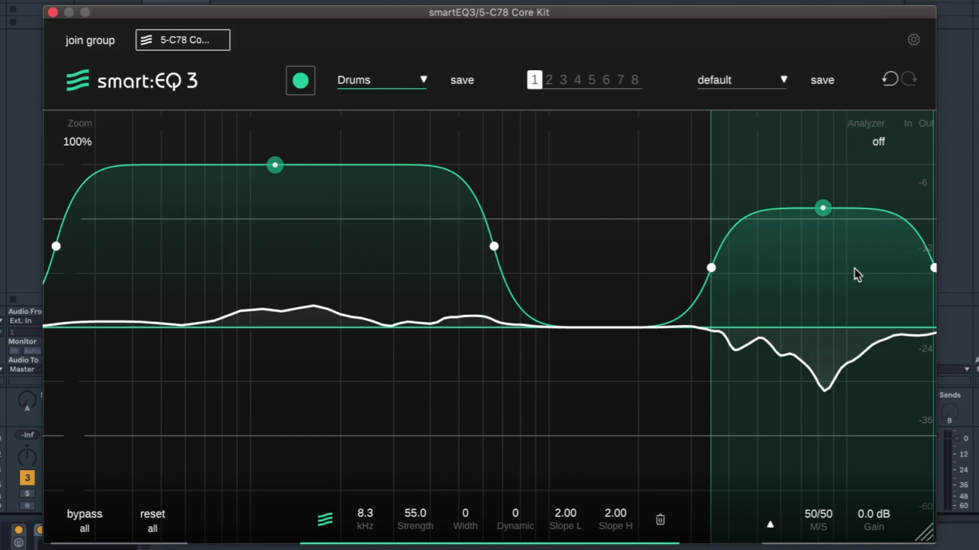
left_click_drag(823, 208, 780, 160)
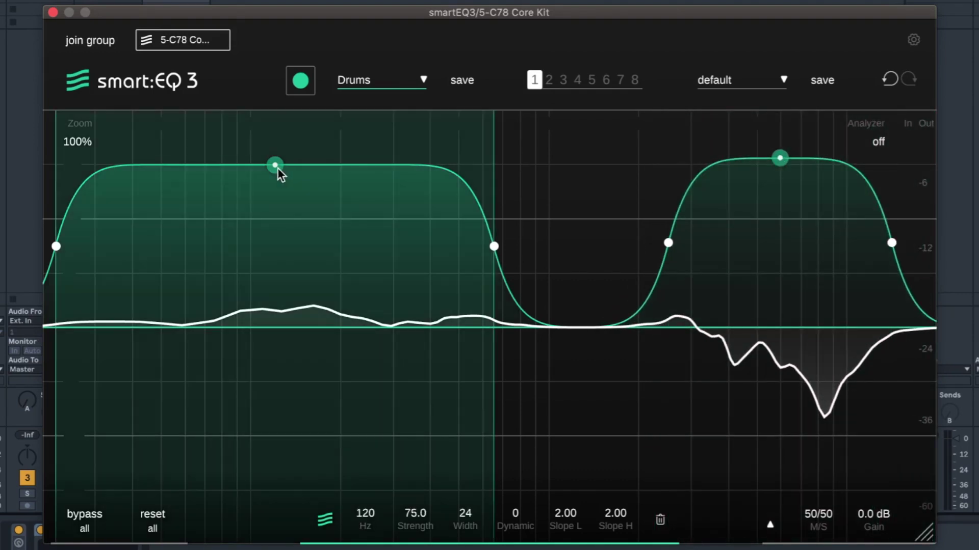
- Move the low-frequency smart filter to about 162 Hz at strength 33.5, with dynamic 27, Slope L 7.35 and Slope H 9.15
left_click_drag(278, 167, 316, 256)
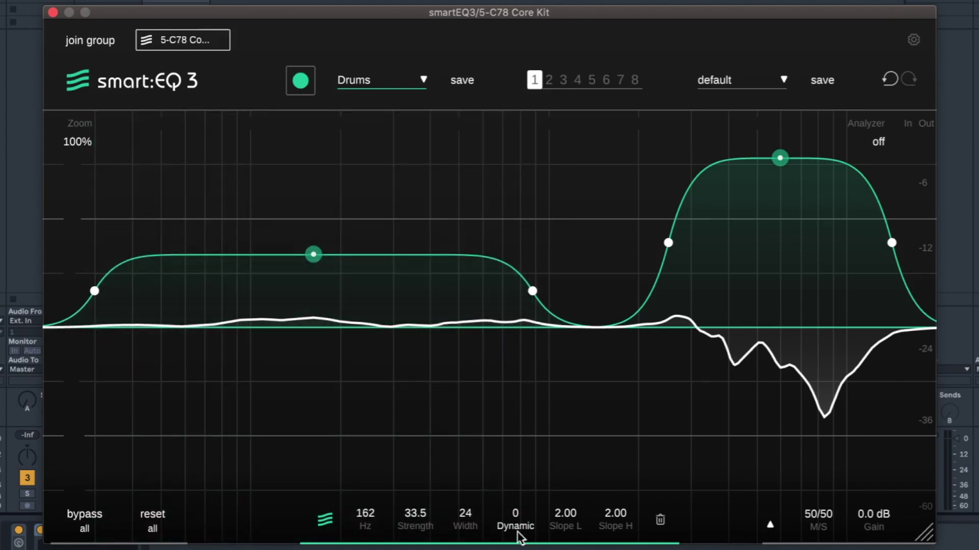
left_click_drag(516, 531, 516, 474)
left_click_drag(564, 524, 571, 400)
left_click_drag(622, 509, 608, 337)
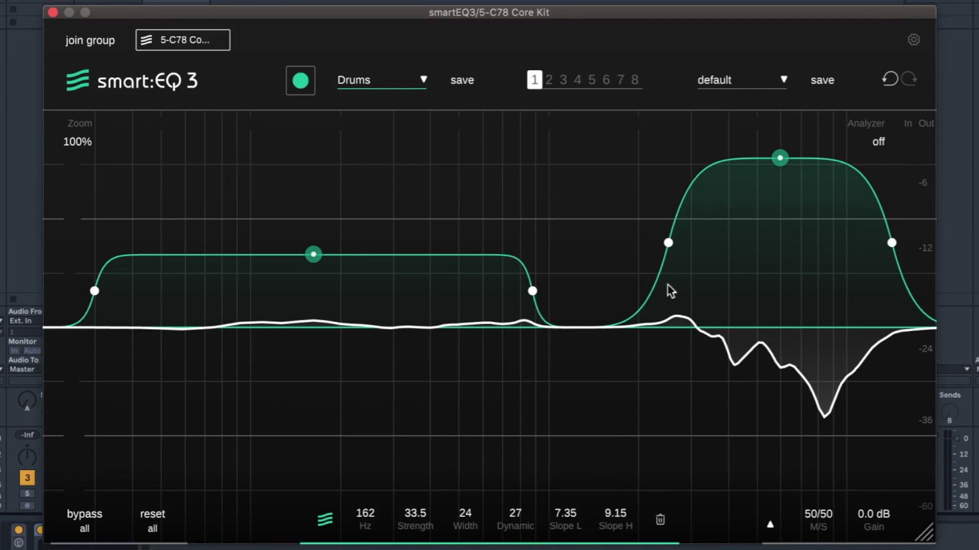
- Set Slope L of the 6.0 kHz smart filter to 0.00
left_click(668, 243)
scroll(668, 243, "up", 8)
scroll(668, 243, "down", 2)
scroll(668, 240, "down", 9)
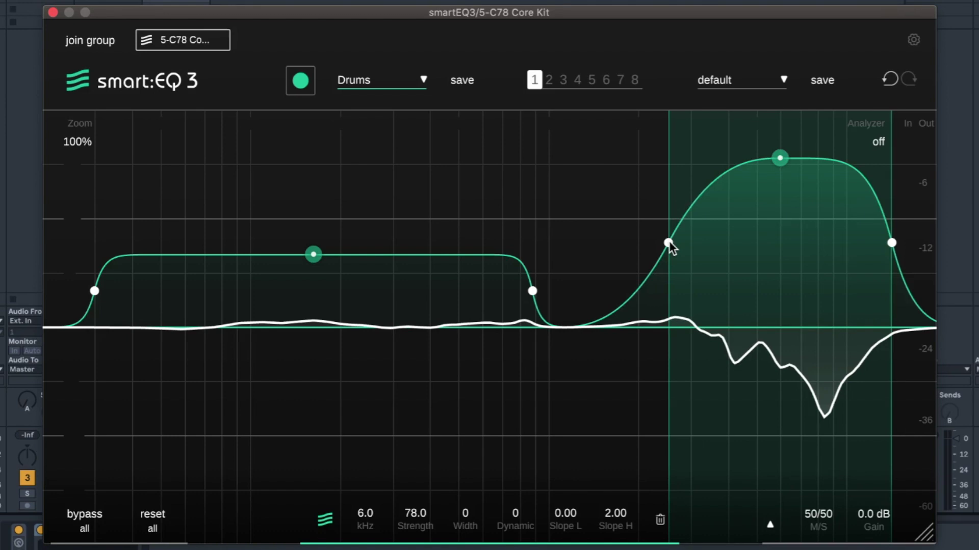
- Set the high-frequency smart filter to strength 62.0 and Slope H 10.0, and widen its lower edge to about width 1
left_click_drag(780, 158, 782, 193)
scroll(893, 260, "up", 4)
scroll(893, 261, "up", 4)
left_click_drag(893, 260, 866, 266)
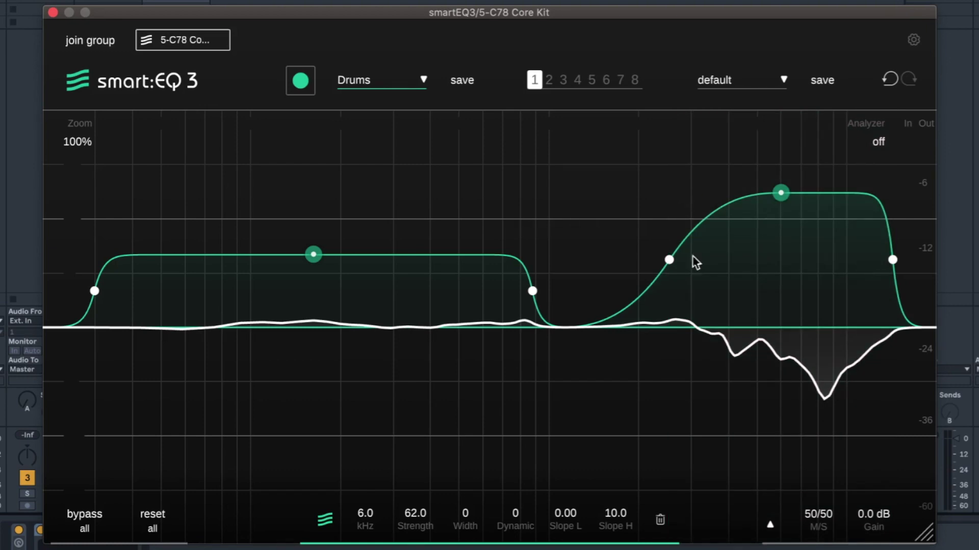
left_click_drag(669, 260, 660, 260)
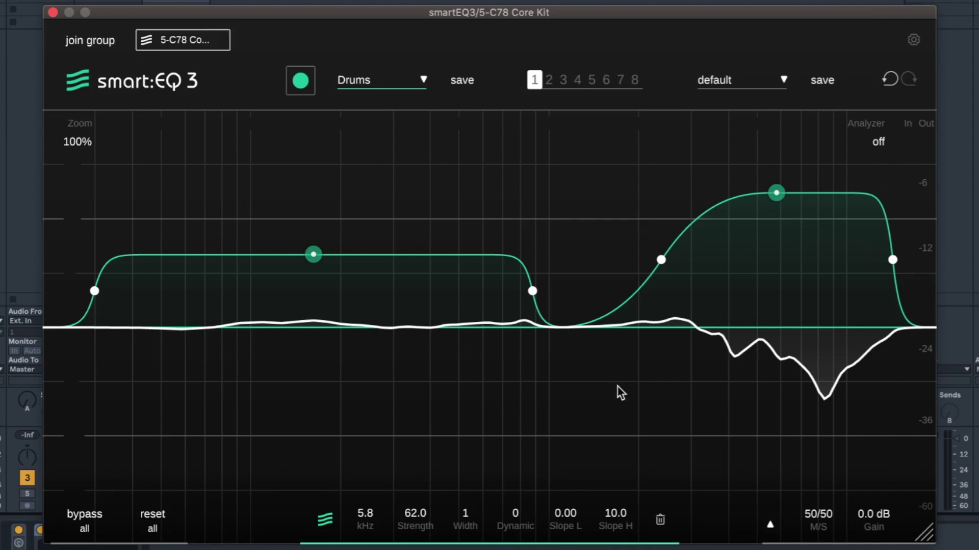
- Add a bell filter at about 1.2 kHz and -2.7 dB between the smart filters, and delete it again
double_click(262, 324)
left_click_drag(262, 323, 571, 354)
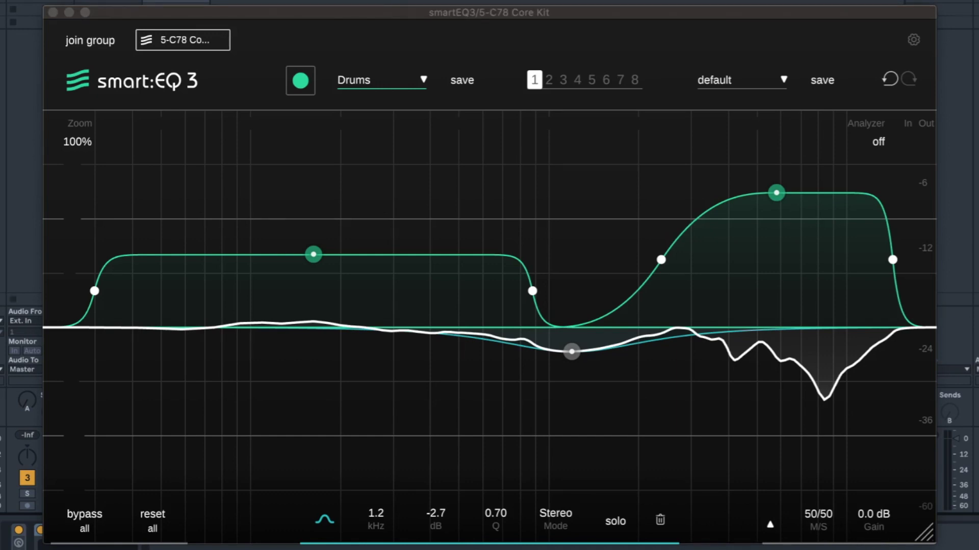
double_click(572, 351)
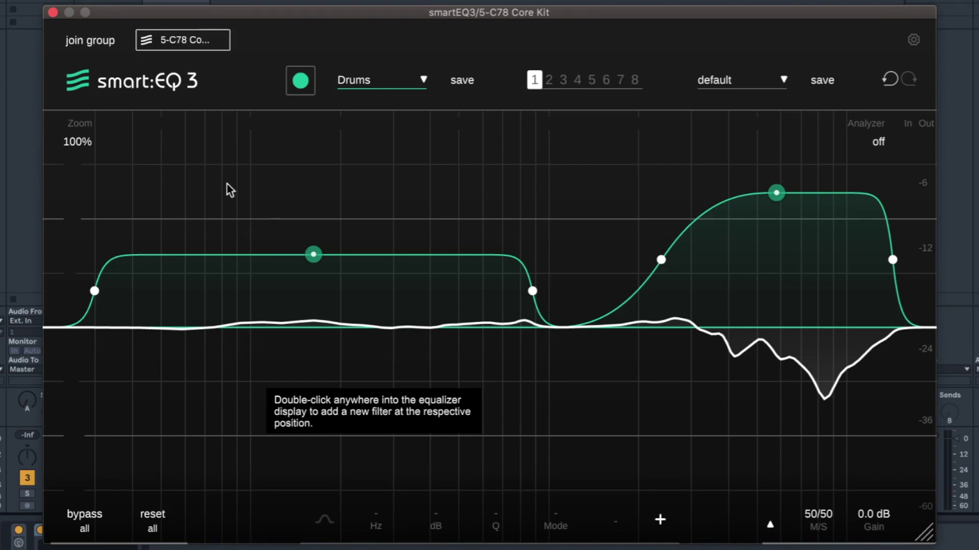
- Create a group named New Group with the Bass track in layer L2 and the Jun-6 V track in layer L1
left_click(93, 42)
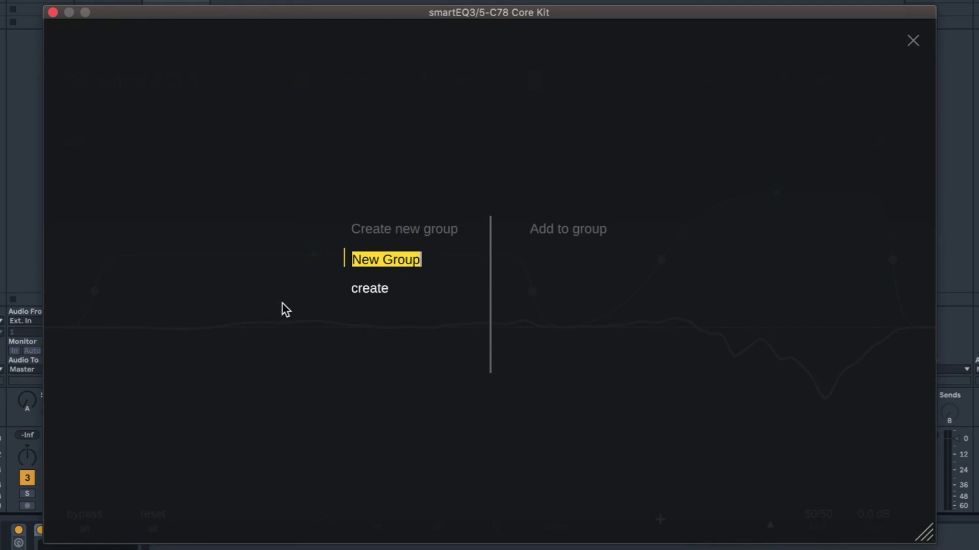
left_click(384, 293)
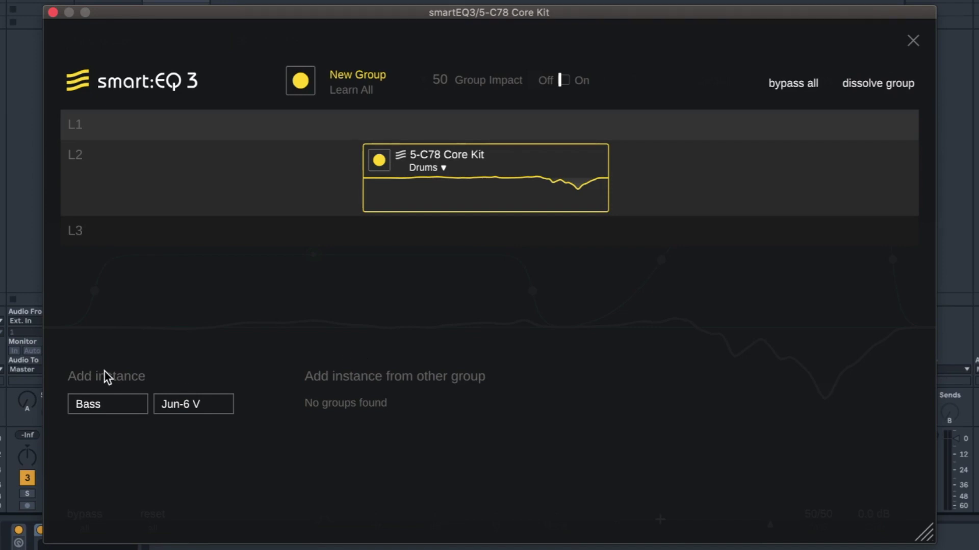
mouse_move(104, 371)
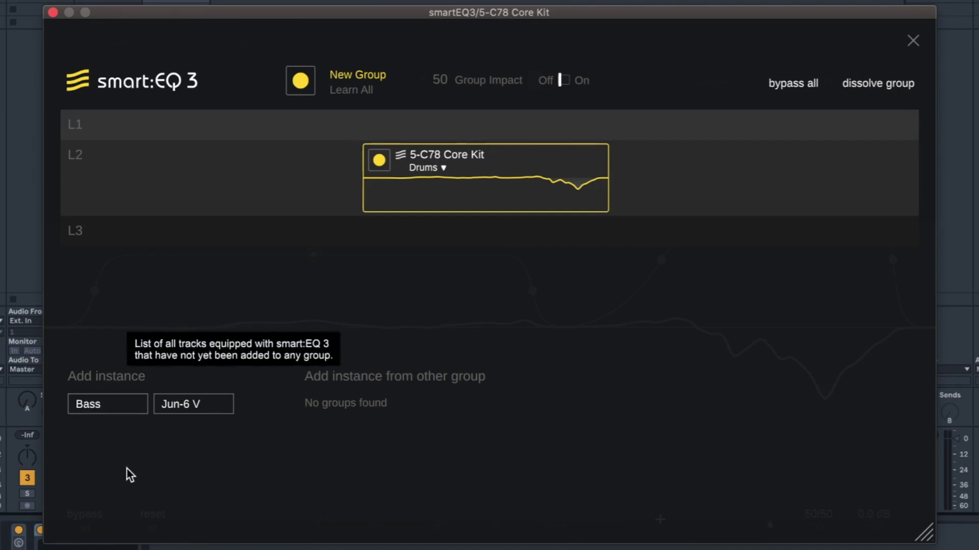
mouse_move(106, 405)
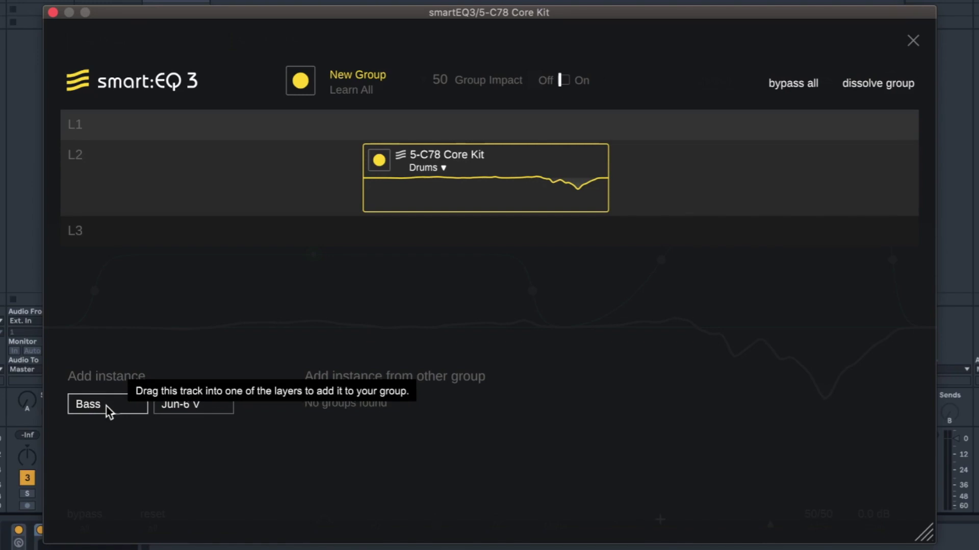
left_click_drag(106, 406, 301, 193)
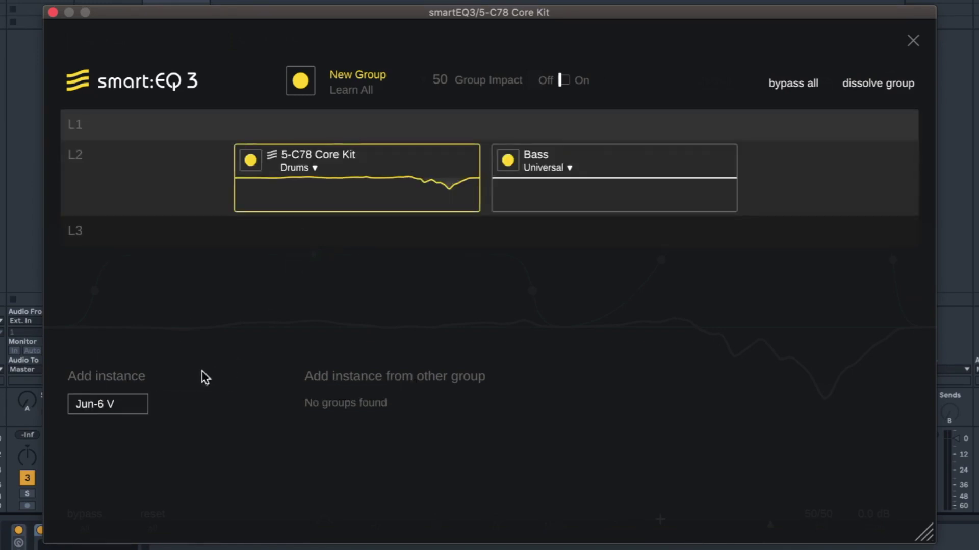
left_click_drag(130, 401, 316, 123)
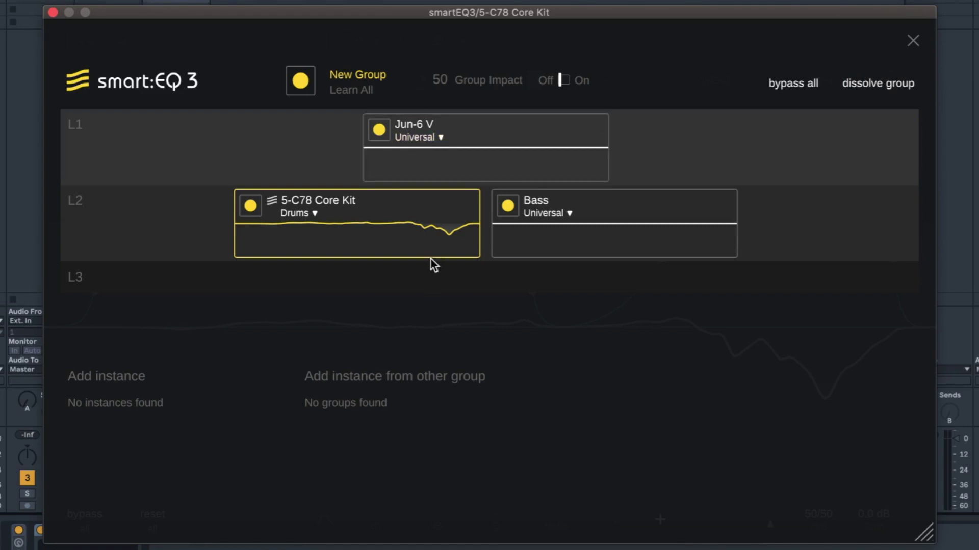
- Assign the Synth factory profile to Jun-6 V and the Bass factory profile to the Bass track
left_click(426, 136)
mouse_move(435, 156)
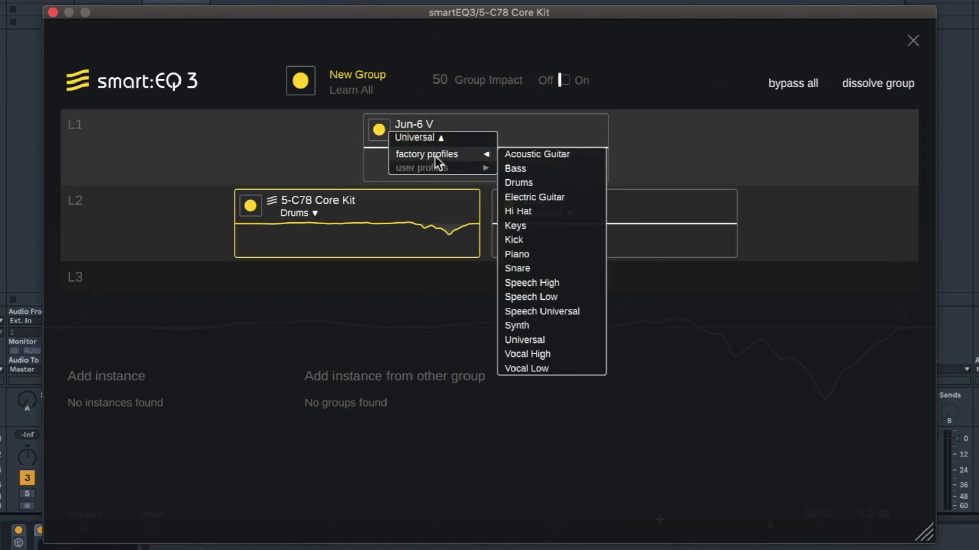
left_click(539, 326)
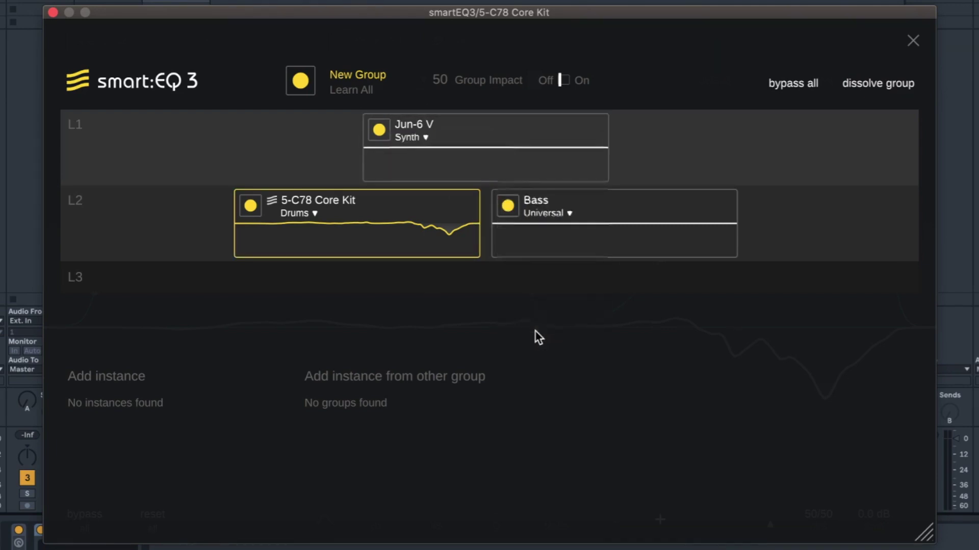
left_click(538, 213)
mouse_move(563, 234)
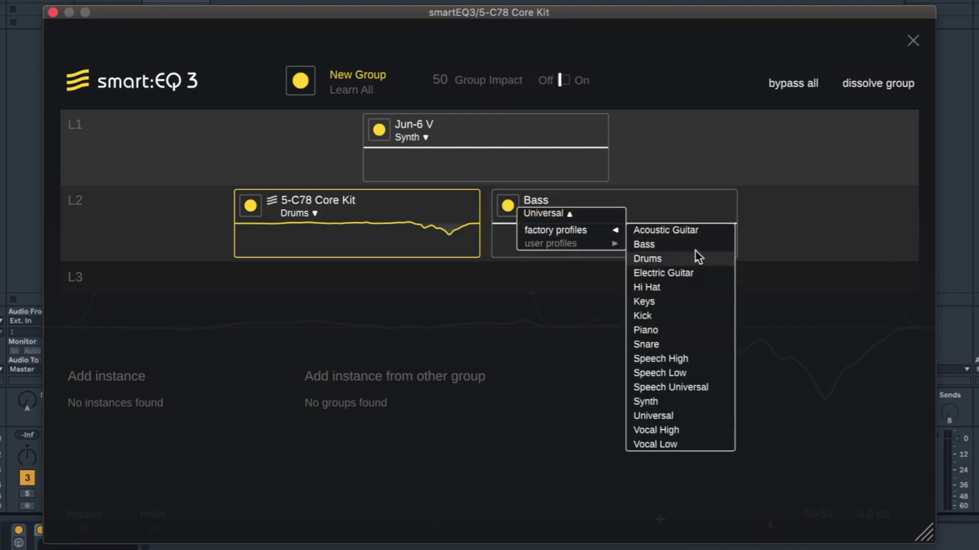
left_click(644, 245)
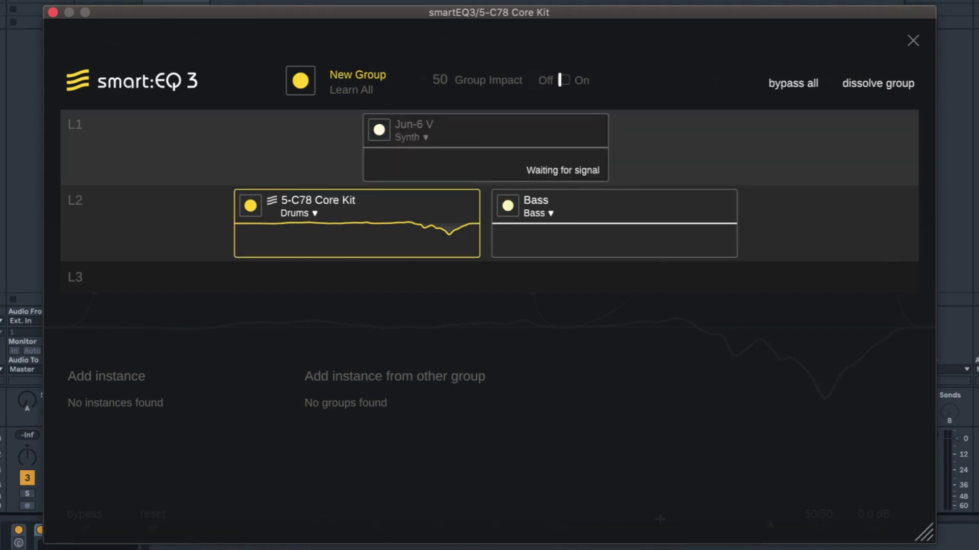
- Play the project so the grouped tracks learn their filters, and turn on Group Impact at 79
key("space")
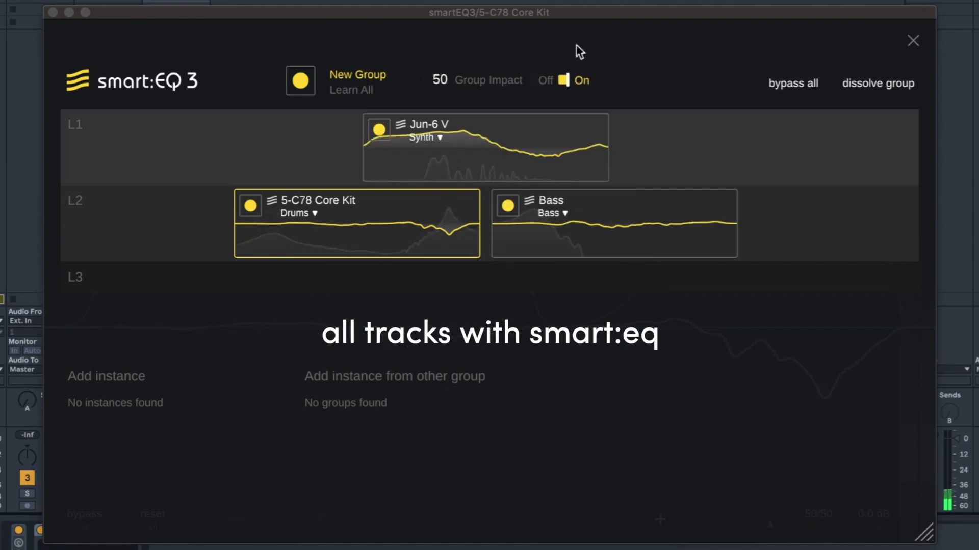
left_click_drag(438, 81, 442, 37)
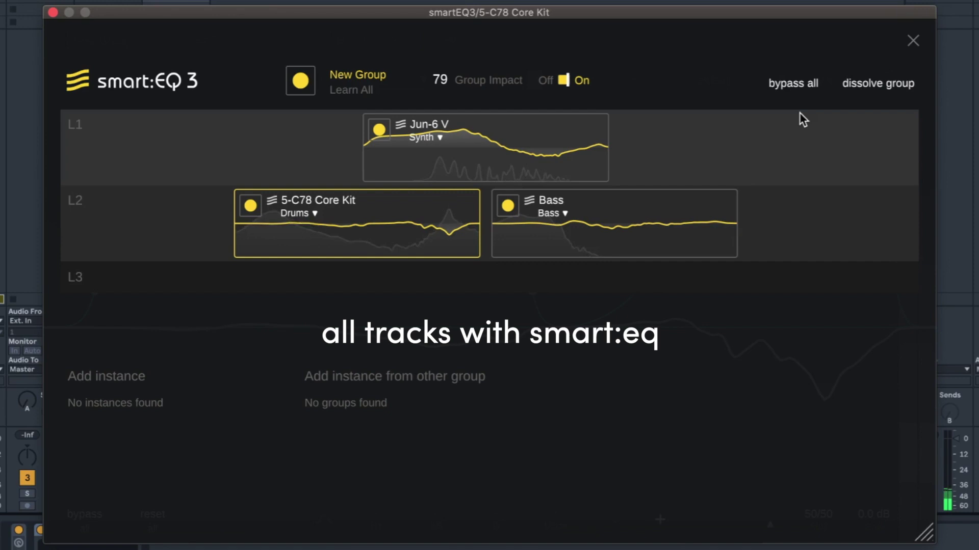
- Bypass all plug-in instances in the group and re-enable them to compare the sound during playback
left_click(794, 86)
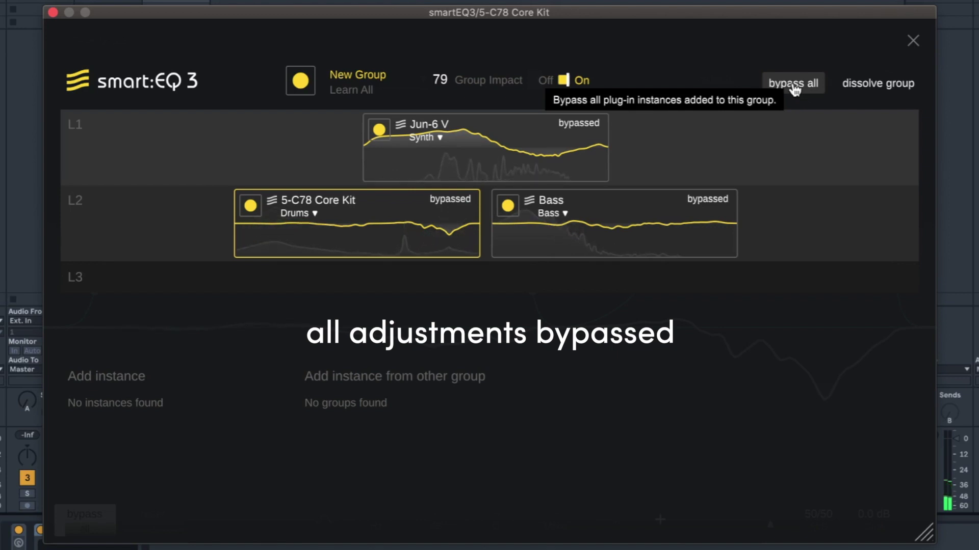
left_click(796, 89)
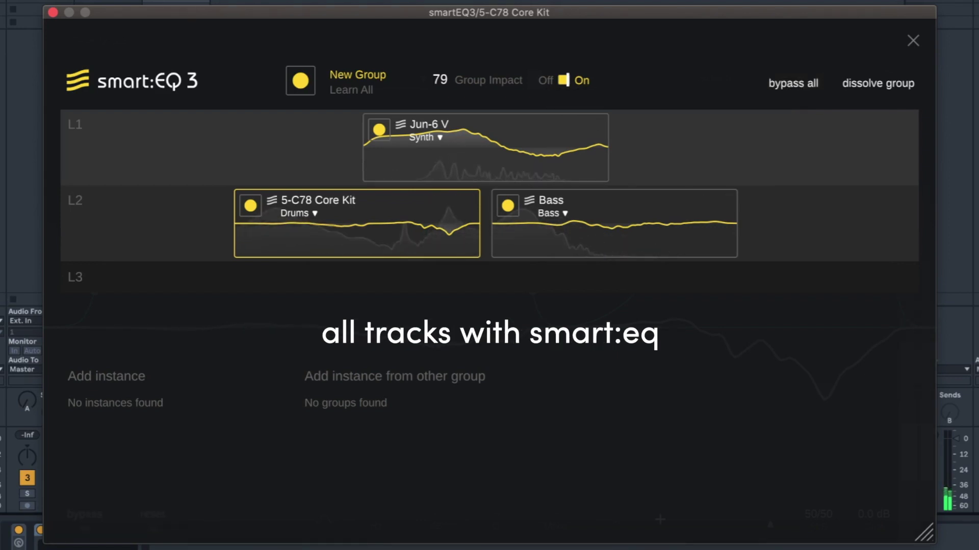
mouse_move(515, 153)
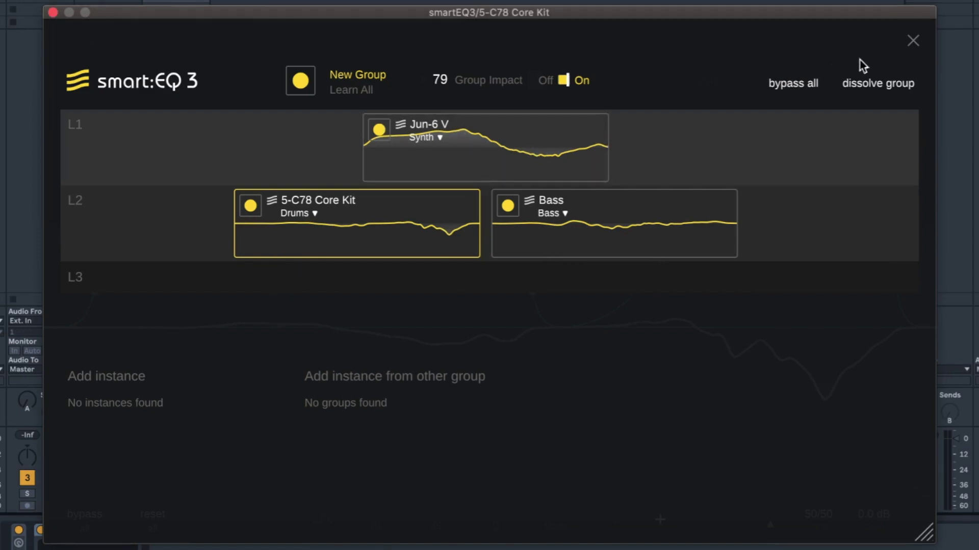
- Leave the group view, switch to the smart:EQ 3 instance on the Jun-6 V track and lower its smart filter strength to about 46.5
left_click(913, 40)
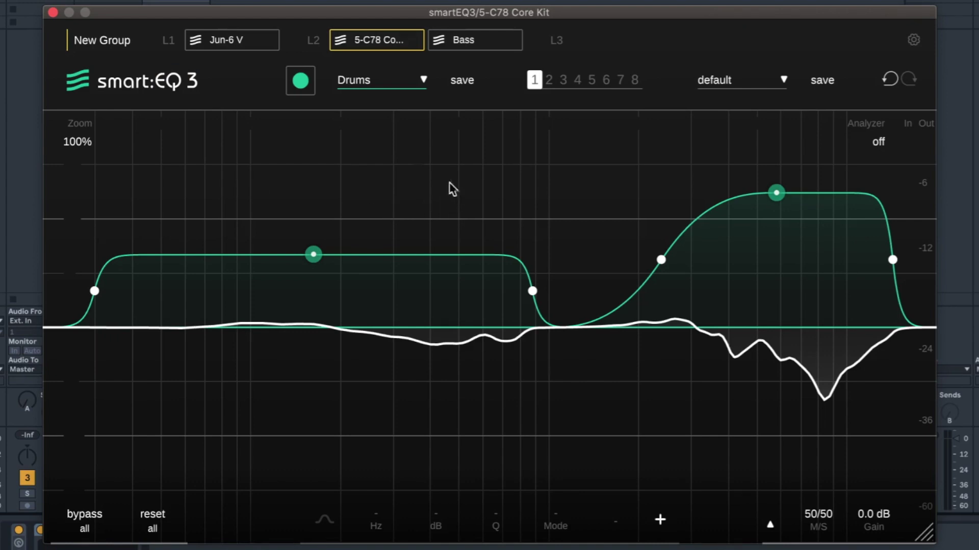
left_click(52, 12)
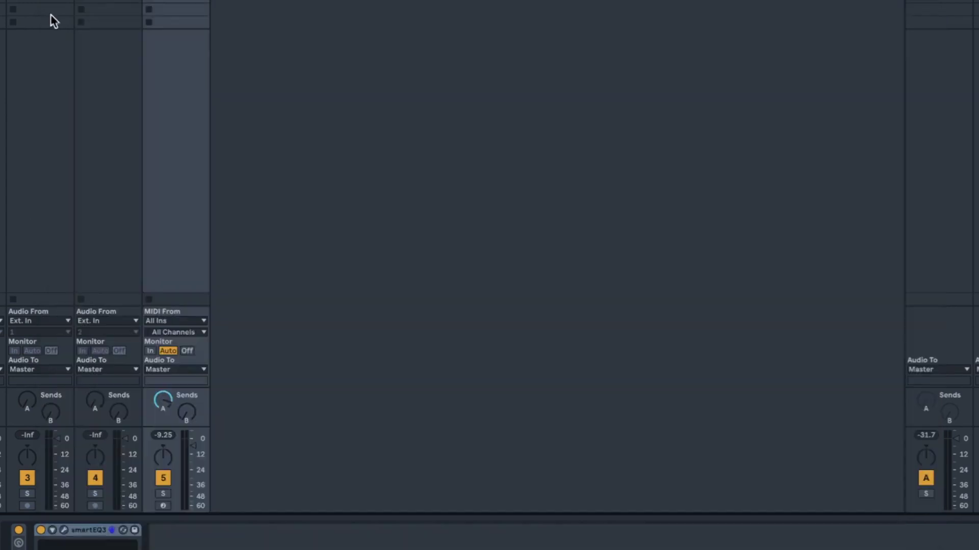
left_click(315, 530)
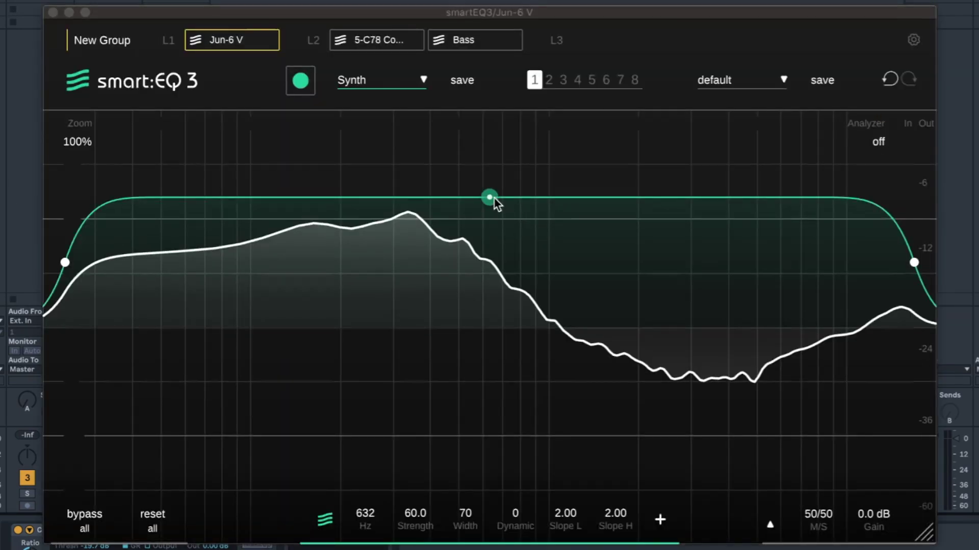
left_click_drag(490, 198, 498, 226)
- Add a manual band in the low mids, cut it to -6.6 dB, change it to a low shelf and raise its frequency
left_click(334, 240)
double_click(332, 243)
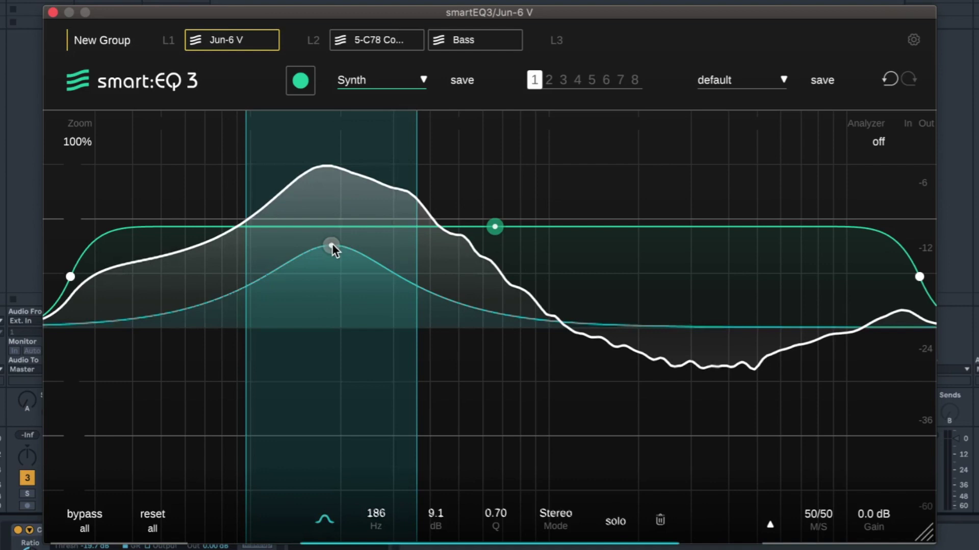
left_click_drag(331, 244, 358, 387)
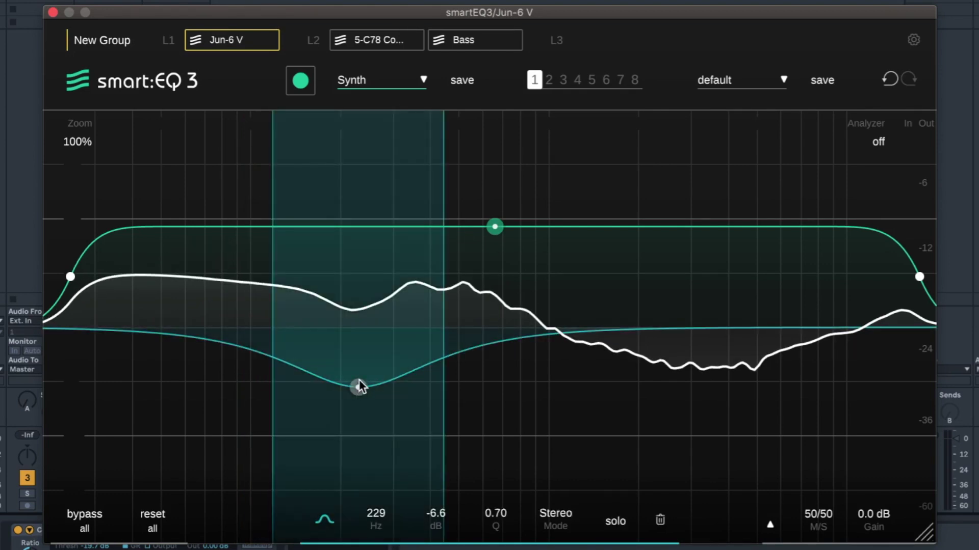
left_click(358, 387)
left_click(452, 389)
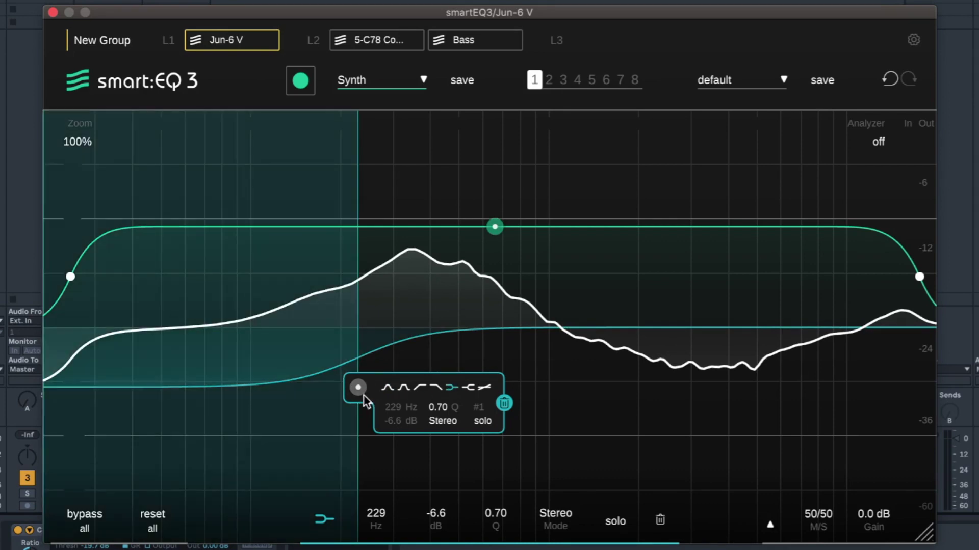
left_click_drag(359, 391, 457, 391)
- Narrow the smart filter to width 31 at 2.5 kHz with a low slope of 0.00, and move the low shelf to about 517 Hz and 3.2 dB
left_click_drag(70, 276, 344, 276)
scroll(348, 282, "up", 5)
scroll(348, 282, "down", 10)
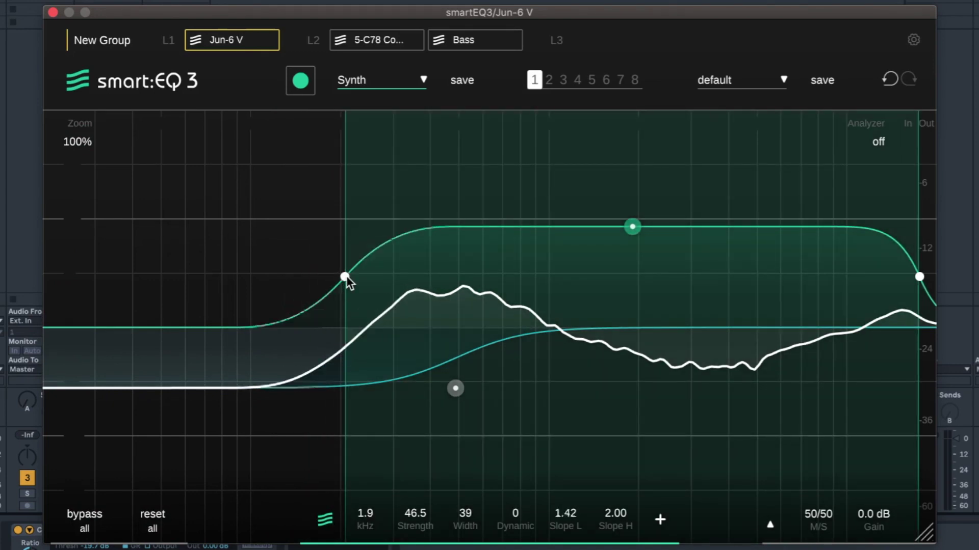
left_click_drag(352, 279, 421, 294)
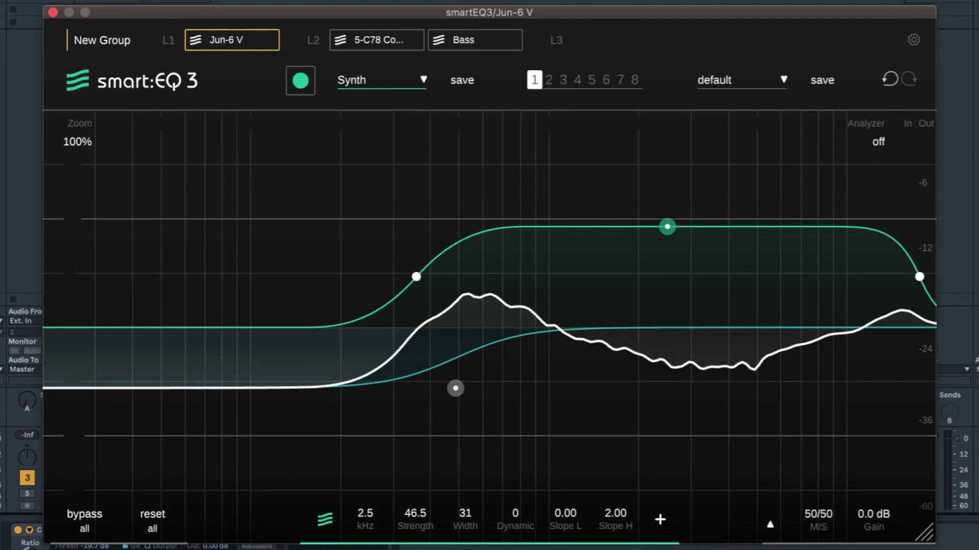
left_click(455, 389)
left_click_drag(456, 388, 464, 298)
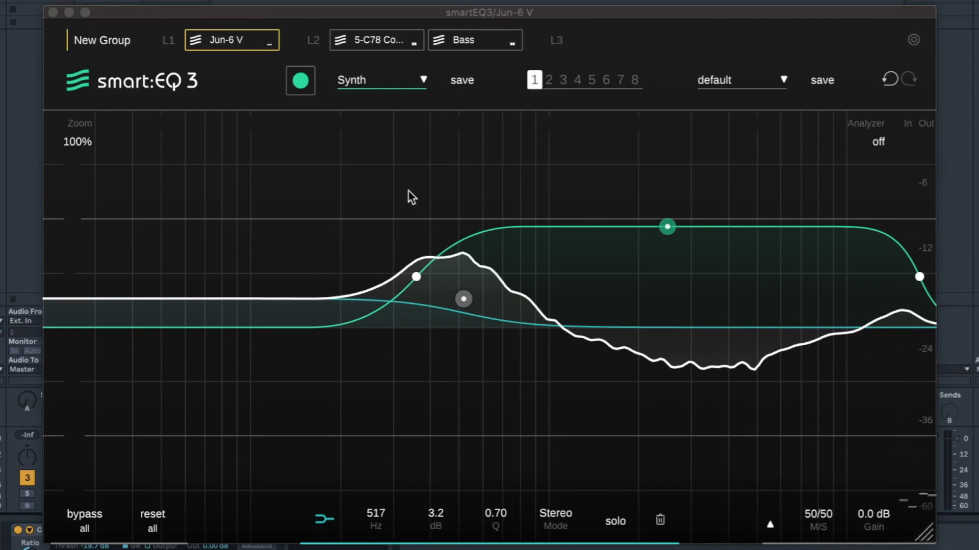
- Turn on the analyzer for Jun-6 V, Bass and 5-C78 Core Kit, and reduce the low shelf's gain to 2.0 dB while the project plays
left_click(879, 144)
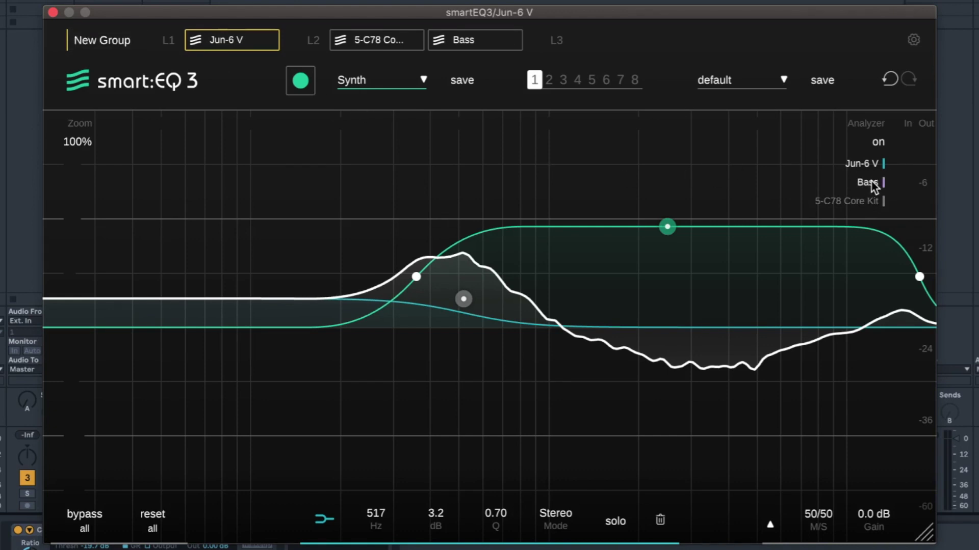
left_click(877, 204)
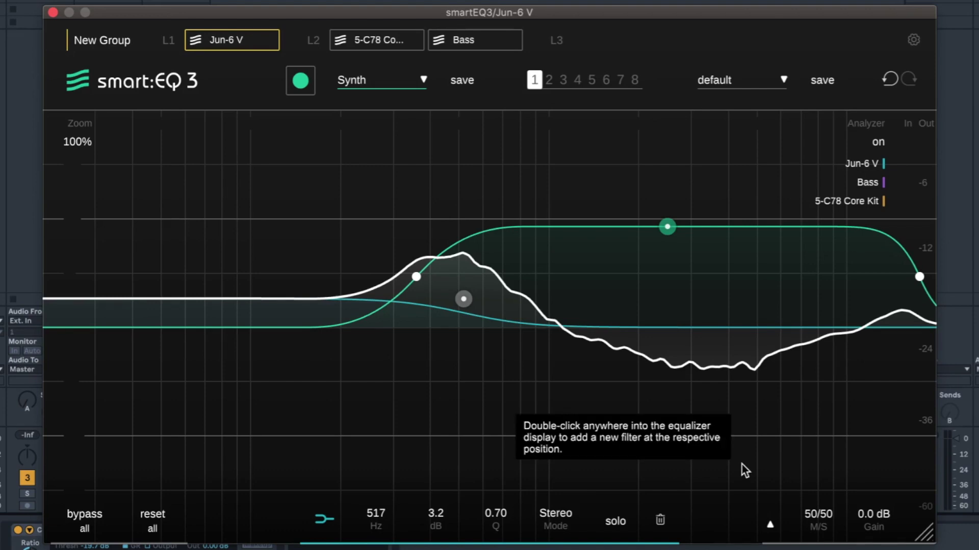
key("space")
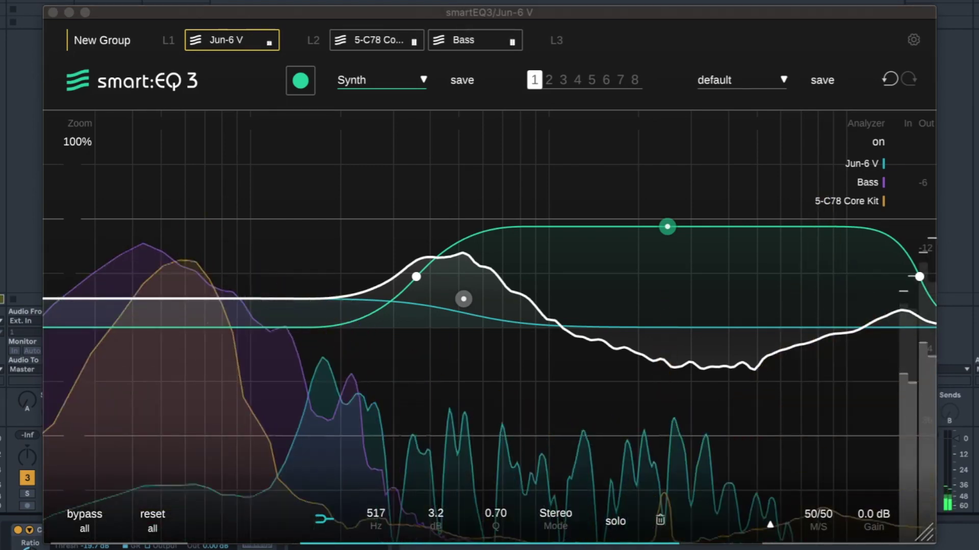
left_click_drag(466, 298, 463, 309)
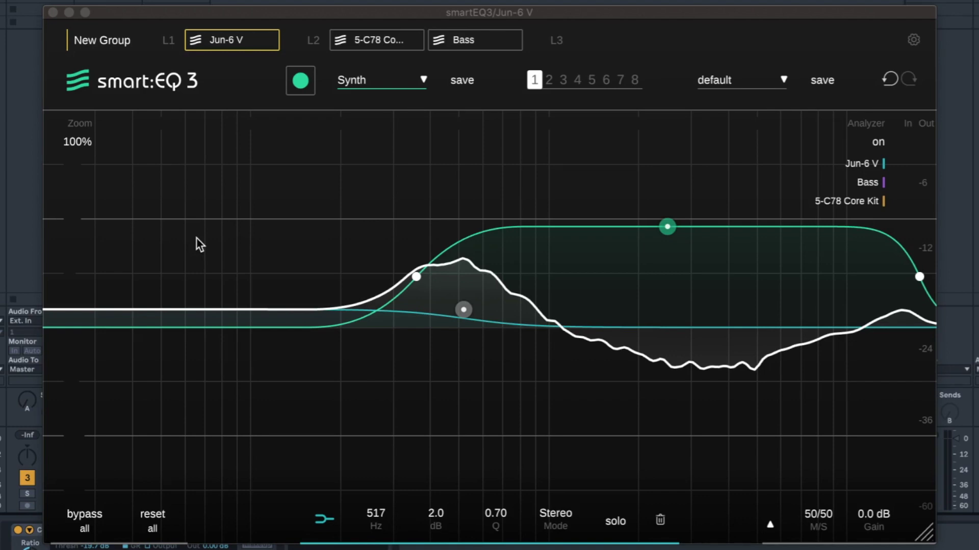
- Overlay the 5-C78 Core Kit instance's EQ curve on the Jun-6 V display for comparison
left_click(381, 34)
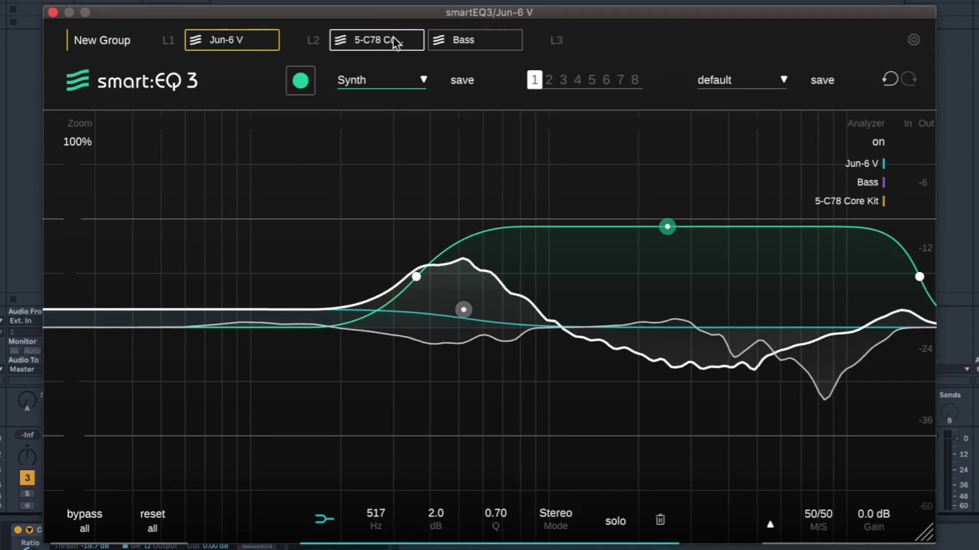